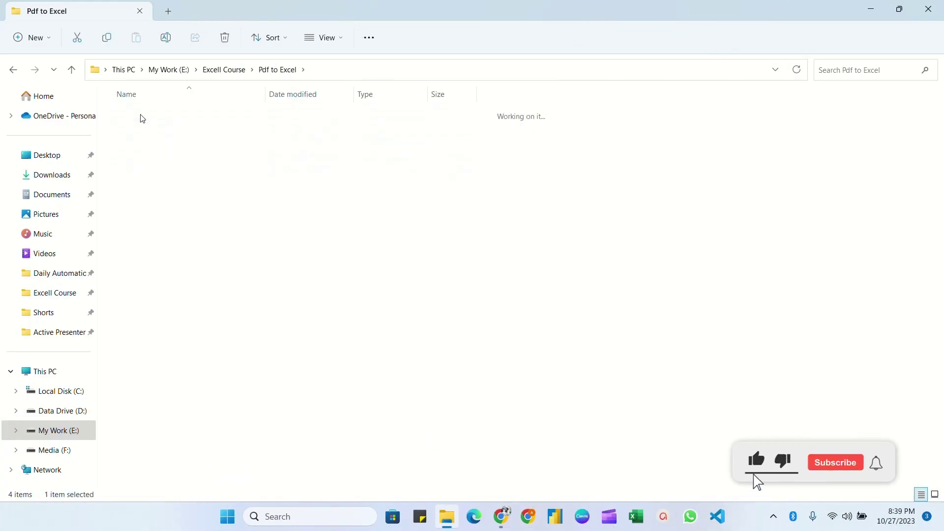
# Step: Review the eight PDFs in '1st Page of PDF' and the seven in '2nd Page of PDF'
pyautogui.hotkey('ctrl', 'a')
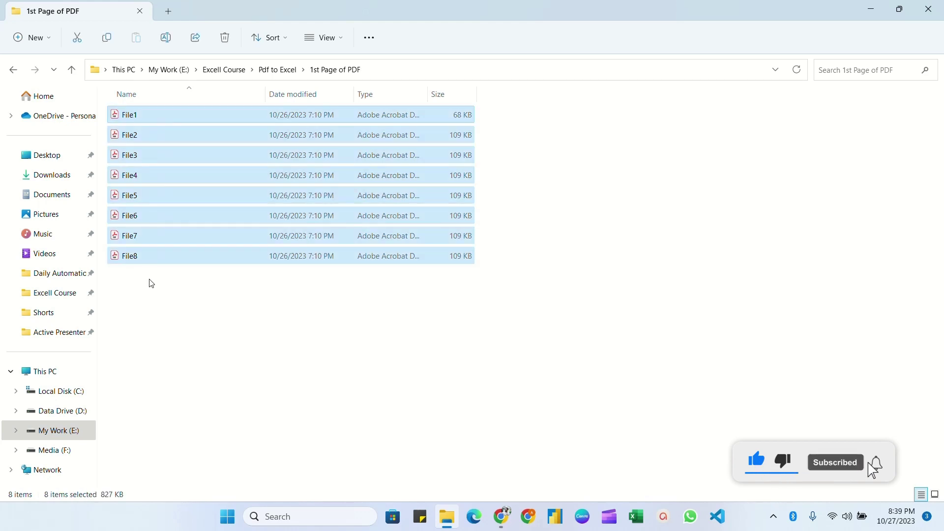
pyautogui.click(278, 70)
pyautogui.doubleClick(143, 134)
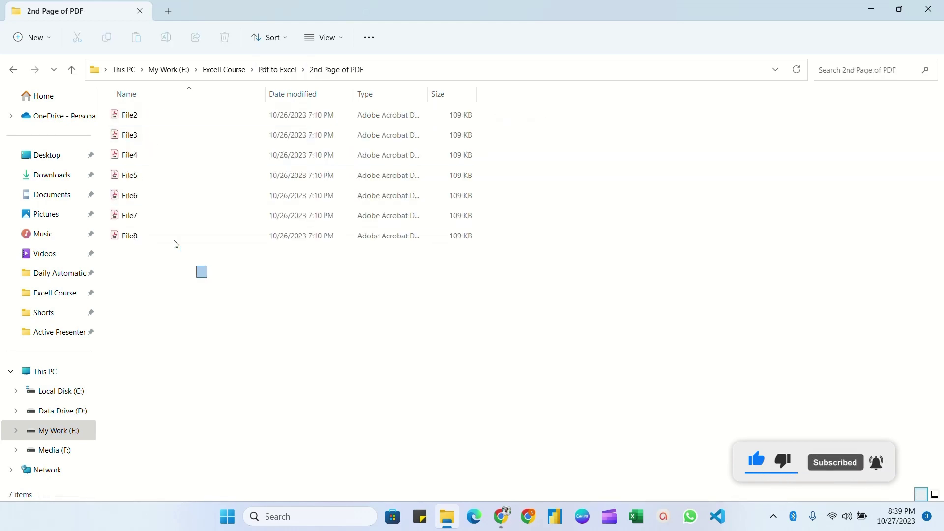
pyautogui.hotkey('ctrl', 'a')
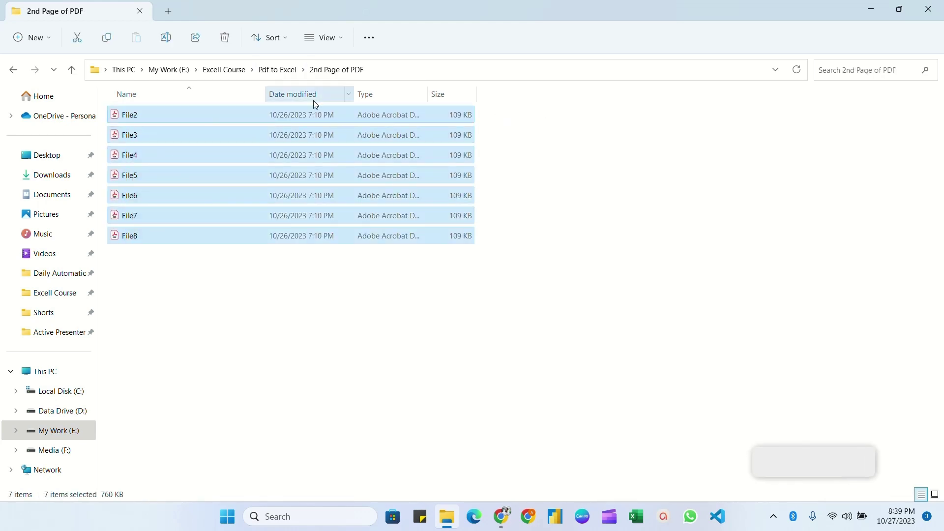
pyautogui.click(282, 69)
pyautogui.doubleClick(164, 116)
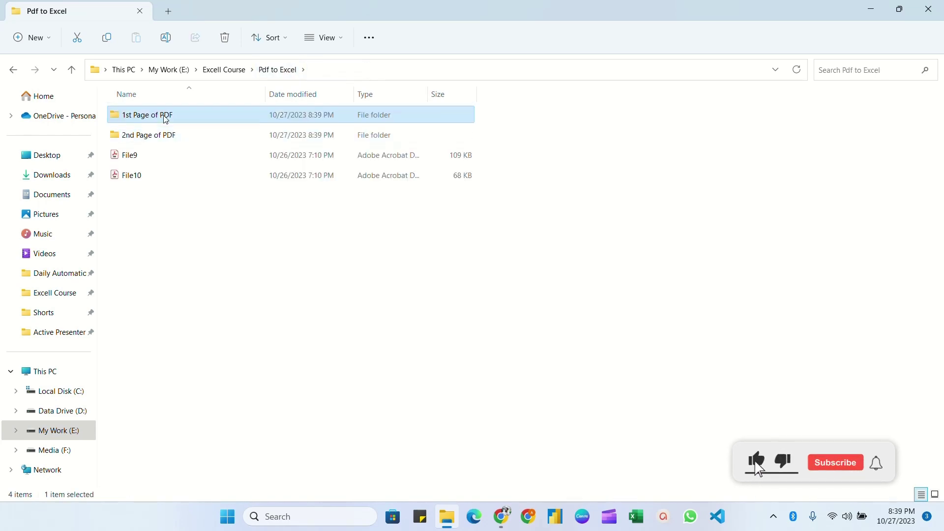
# Step: Open File1.pdf and File3.pdf in Acrobat to inspect their tables
pyautogui.doubleClick(143, 118)
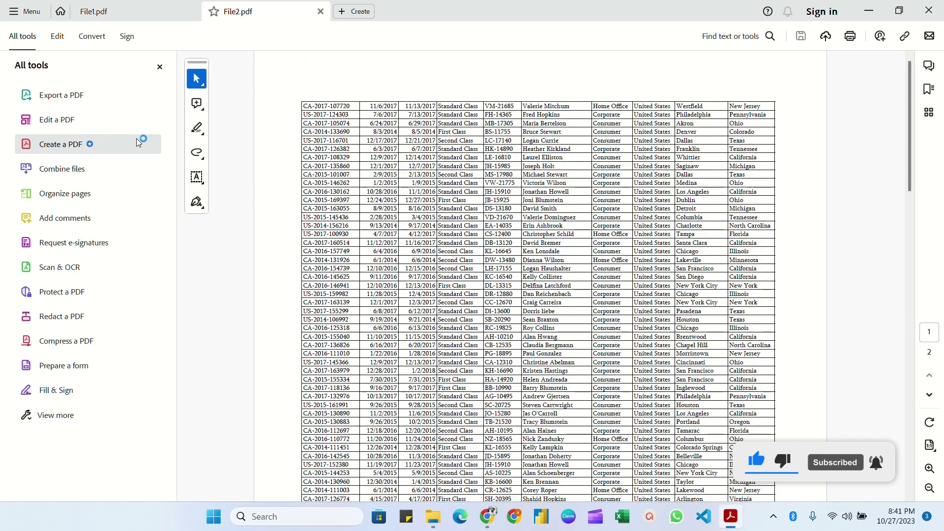
pyautogui.scroll(-8, 459, 293)
pyautogui.hotkey('alt', 'Tab')
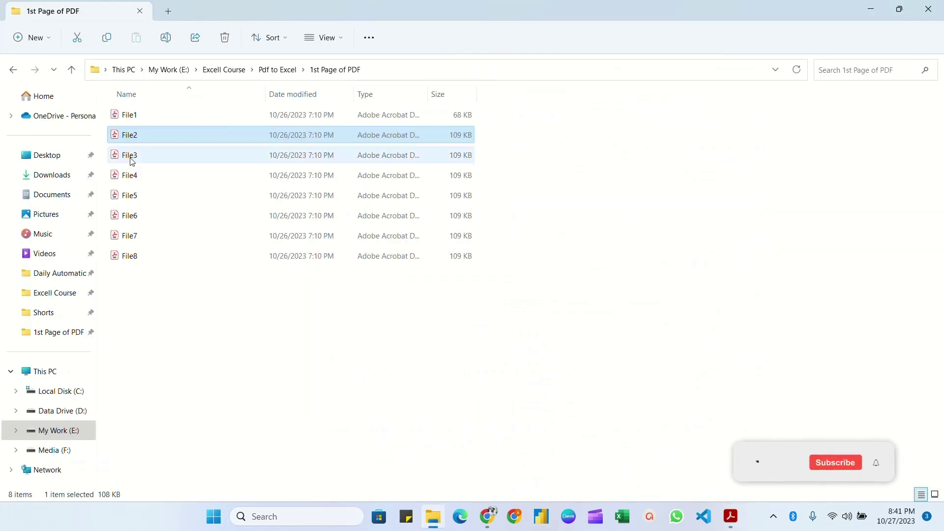
pyautogui.doubleClick(132, 161)
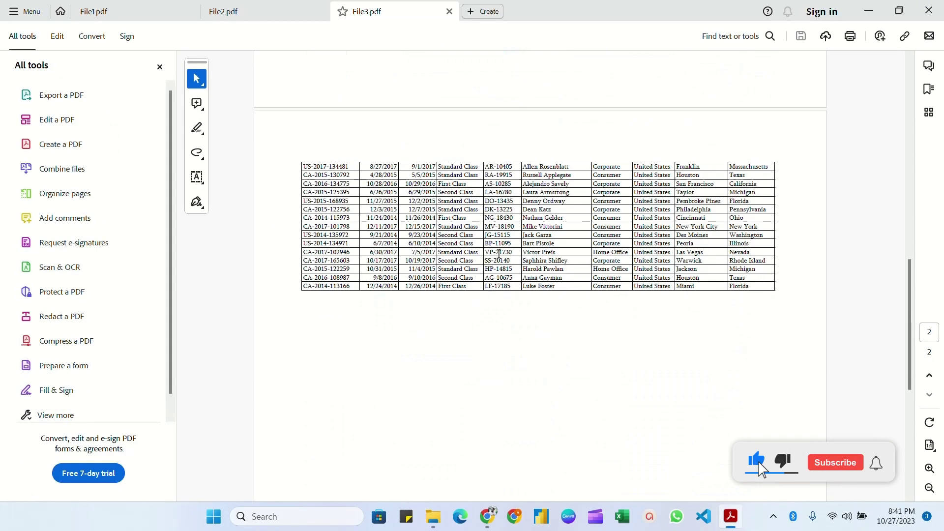
pyautogui.scroll(5, 499, 253)
pyautogui.scroll(-10, 421, 260)
pyautogui.hotkey('alt', 'Tab')
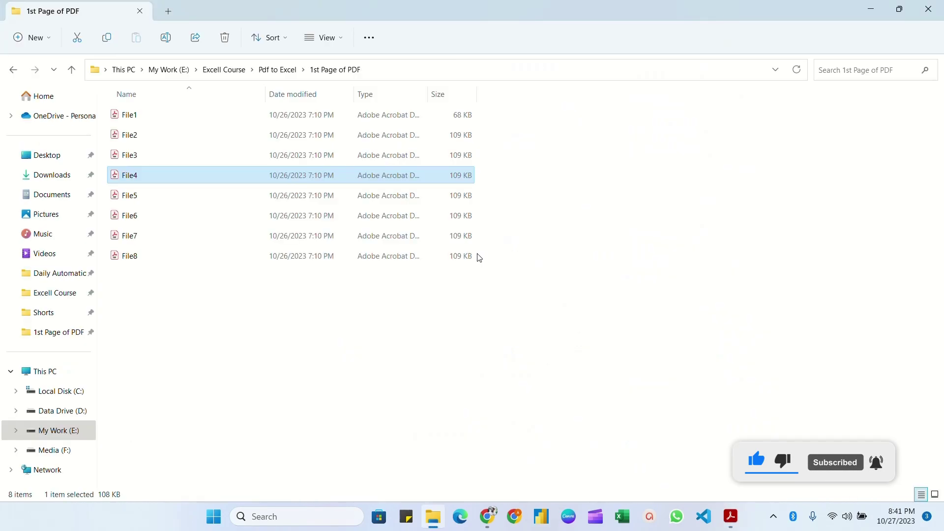
# Step: Select File1–File8 in '1st Page of PDF', then File3–File8 in '2nd Page of PDF'
pyautogui.click(127, 116)
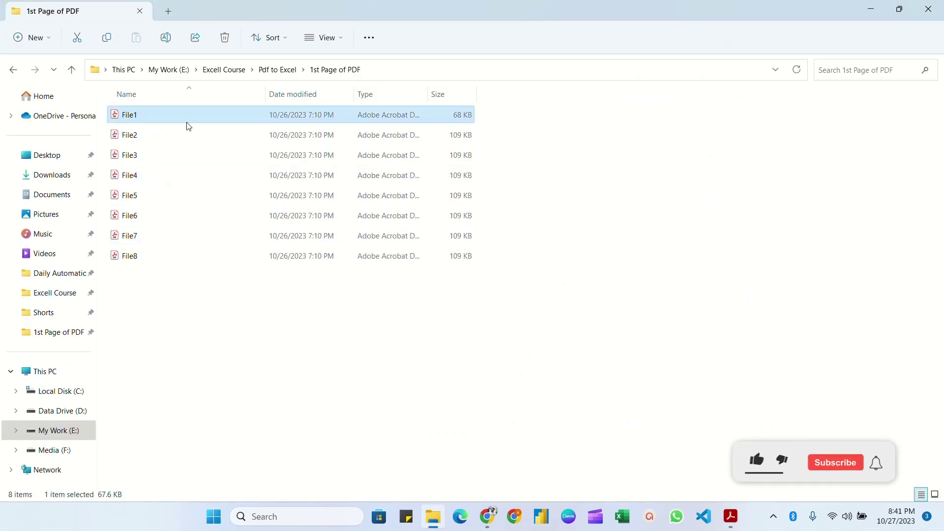
pyautogui.click(118, 134)
pyautogui.keyDown('shift'); pyautogui.click(135, 256); pyautogui.keyUp('shift')
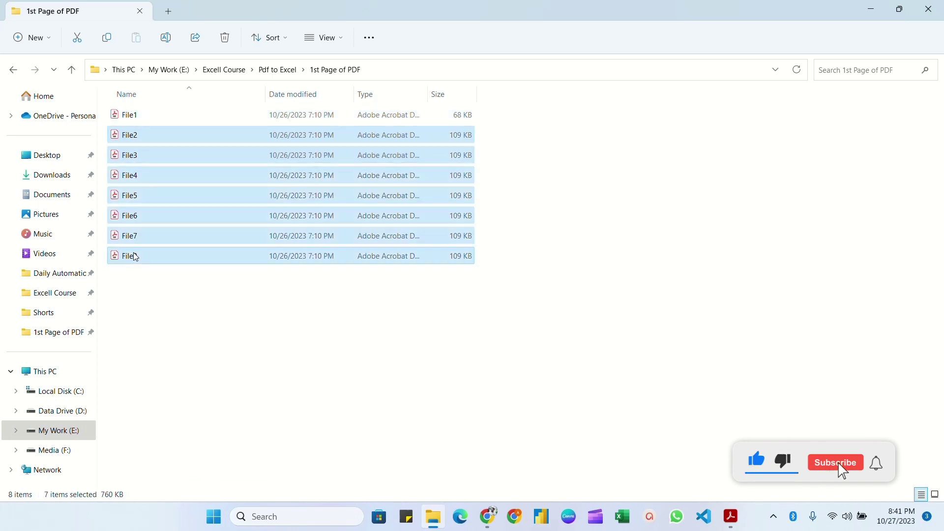
pyautogui.click(278, 70)
pyautogui.doubleClick(131, 133)
pyautogui.moveTo(177, 271); pyautogui.dragTo(127, 114)
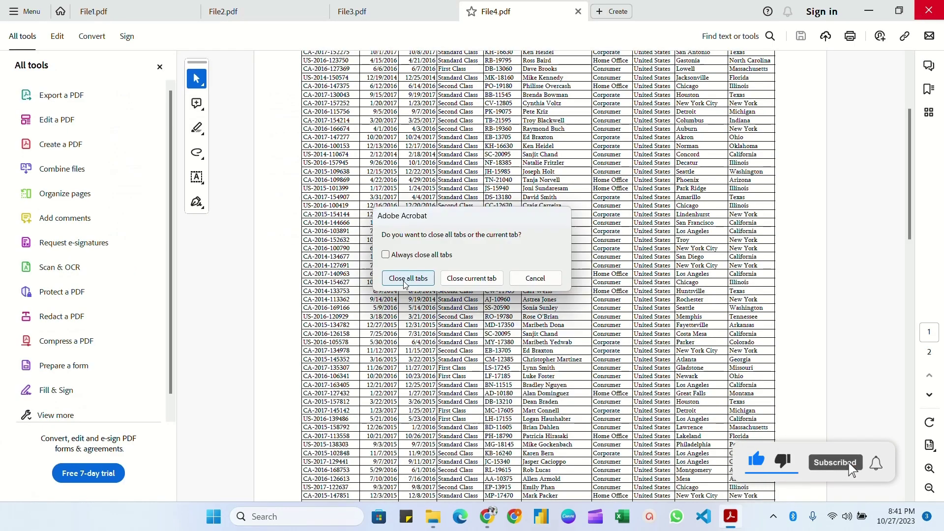
# Step: Close all Acrobat tabs and start a Get Data From Folder import in Excel
pyautogui.click(405, 282)
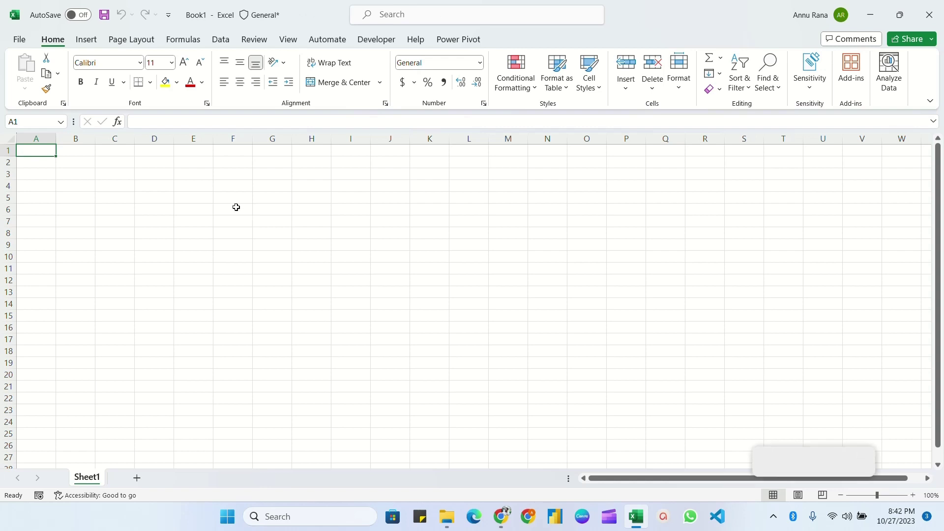
pyautogui.click(221, 40)
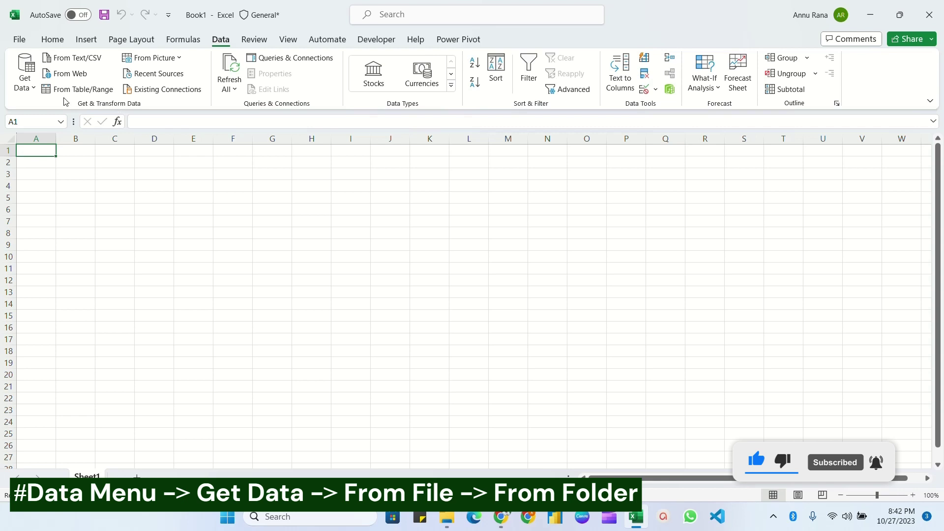
pyautogui.click(24, 74)
pyautogui.moveTo(60, 113)
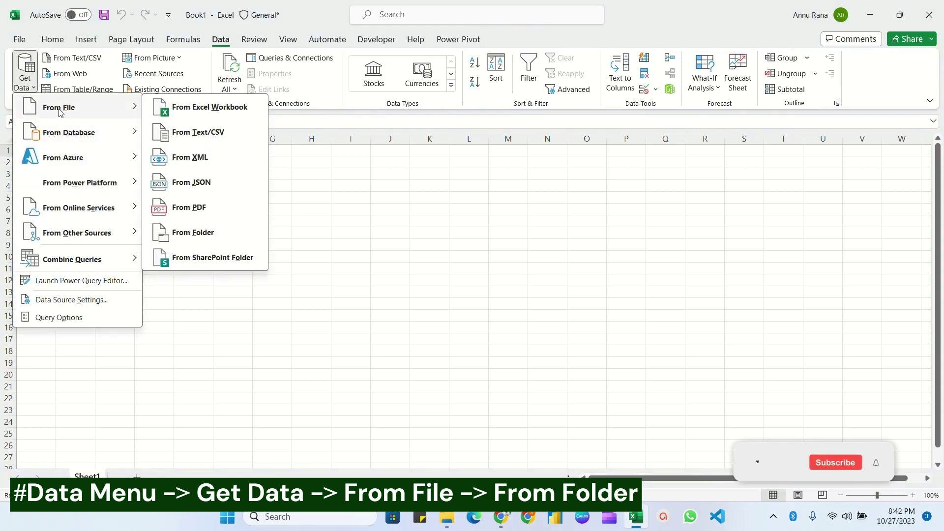
pyautogui.click(182, 234)
# Step: Browse into the Pdf to Excel folder and choose '1st Page of PDF' as the source
pyautogui.moveTo(207, 30); pyautogui.dragTo(413, 88)
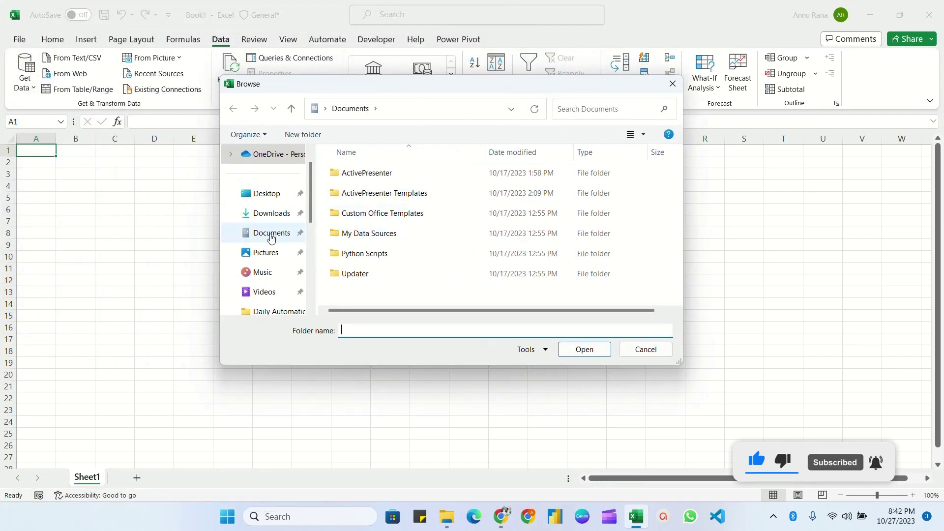
pyautogui.scroll(-2, 265, 275)
pyautogui.click(274, 253)
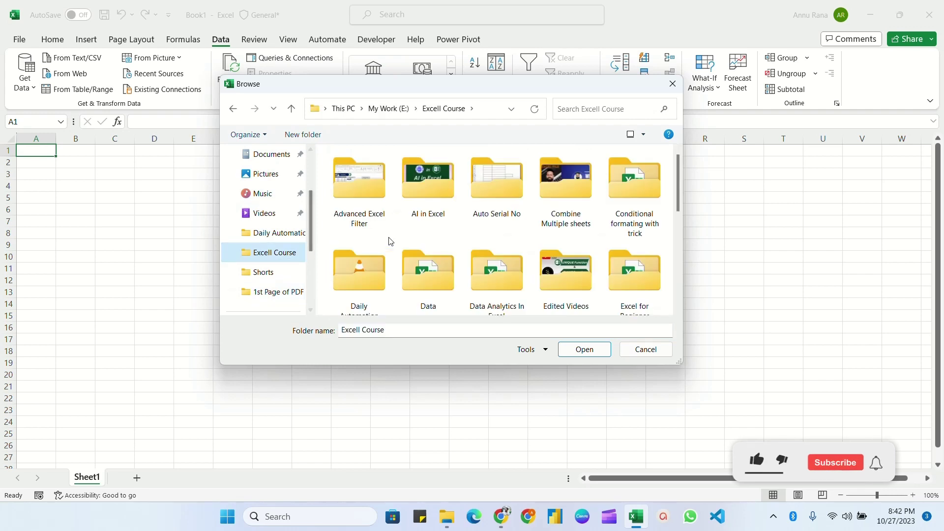
pyautogui.scroll(-5, 526, 228)
pyautogui.click(361, 226)
pyautogui.doubleClick(361, 203)
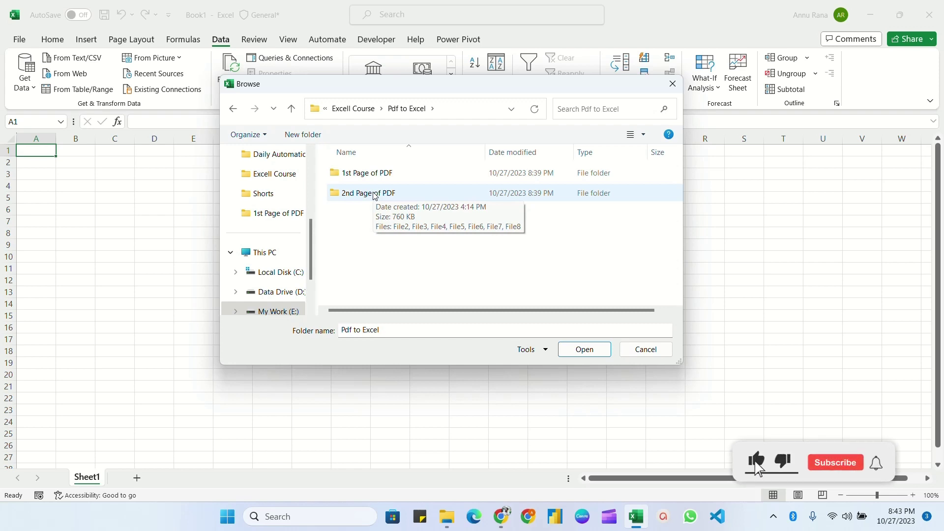
pyautogui.click(370, 176)
# Step: Combine & Transform the folder's files, previewing File1.pdf's Table001 (Page 1)
pyautogui.click(584, 350)
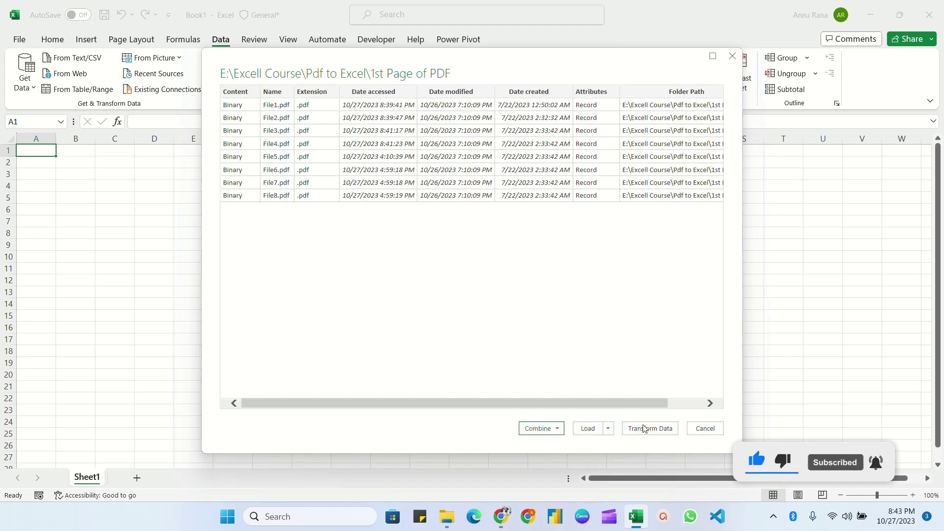
pyautogui.click(558, 429)
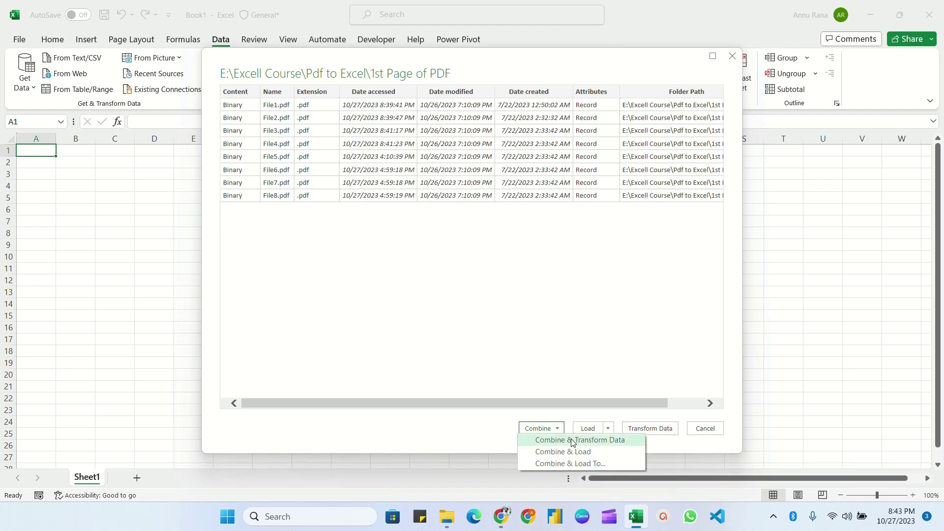
pyautogui.click(573, 440)
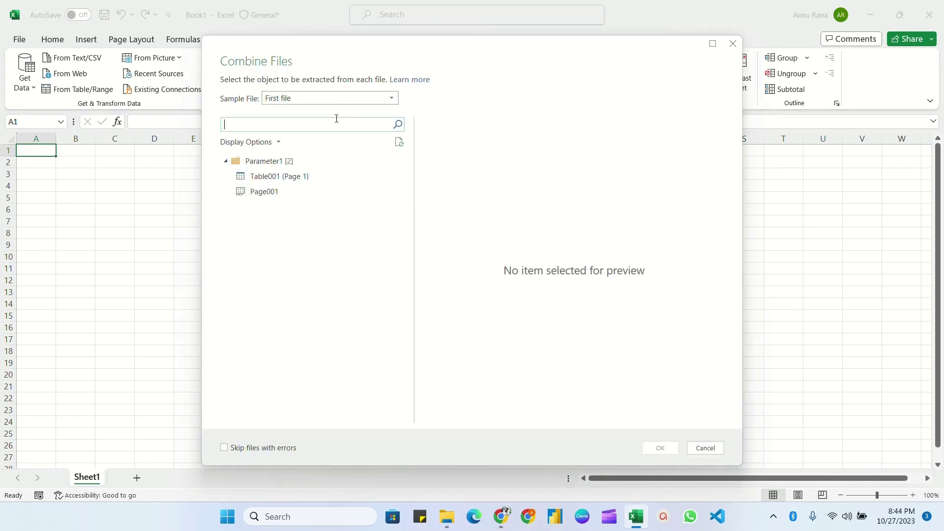
pyautogui.click(334, 97)
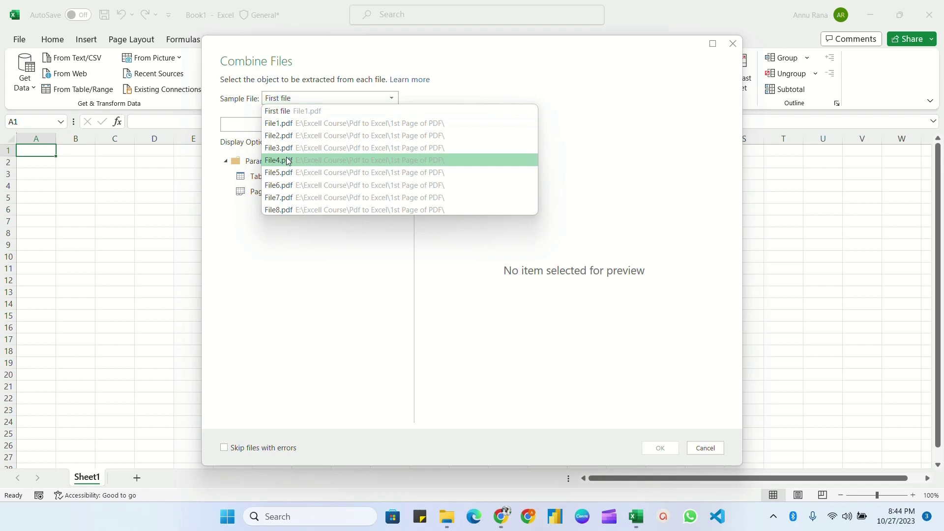
pyautogui.click(300, 124)
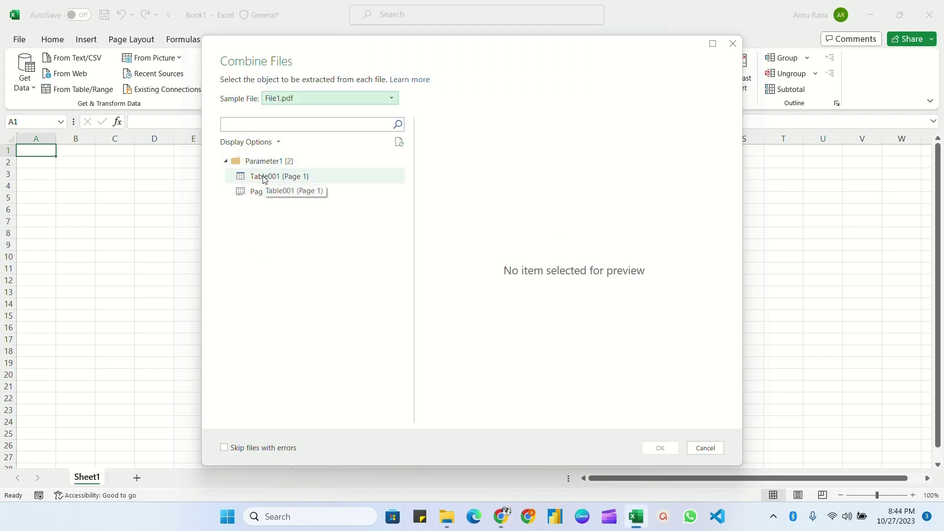
pyautogui.click(266, 183)
pyautogui.scroll(-1, 362, 104)
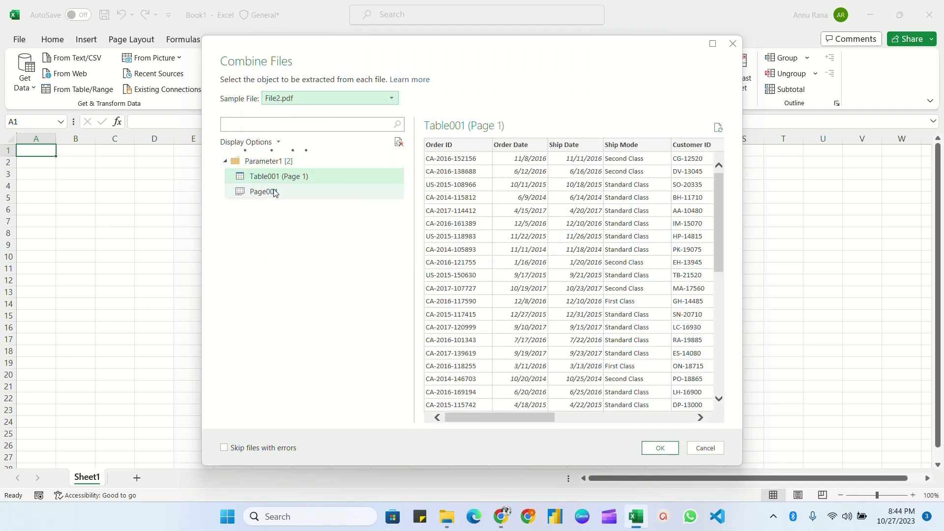
# Step: Try File6.pdf as the sample, then revert to File1.pdf and combine using Table001 (Page 1)
pyautogui.click(354, 103)
pyautogui.click(288, 191)
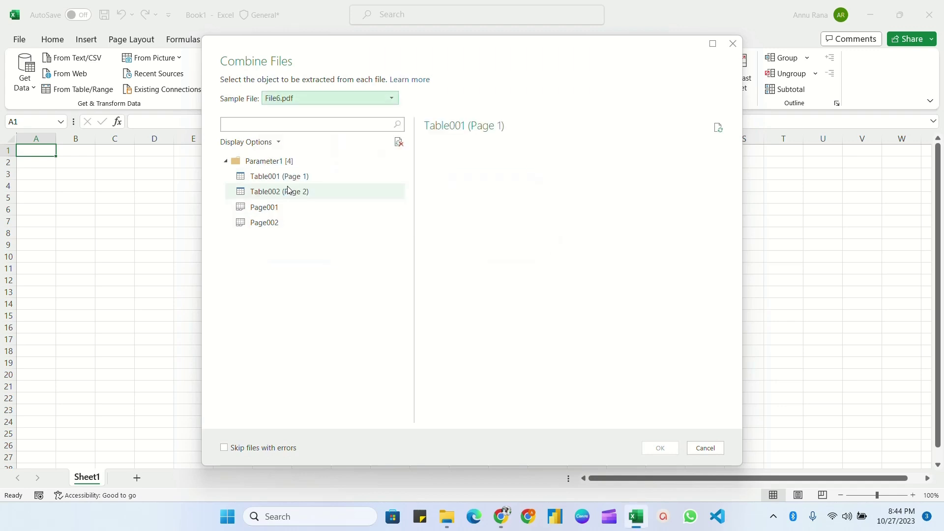
pyautogui.click(396, 99)
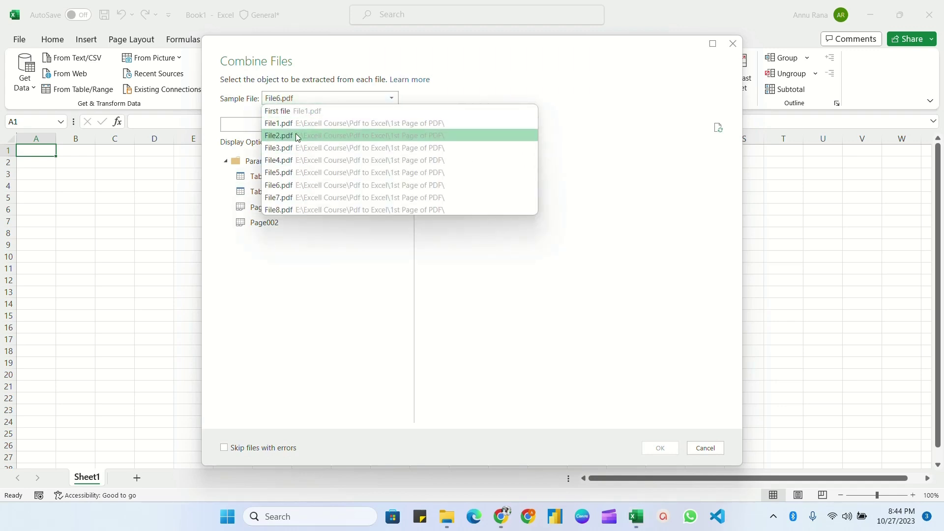
pyautogui.click(305, 241)
pyautogui.click(393, 97)
pyautogui.click(344, 122)
pyautogui.click(274, 181)
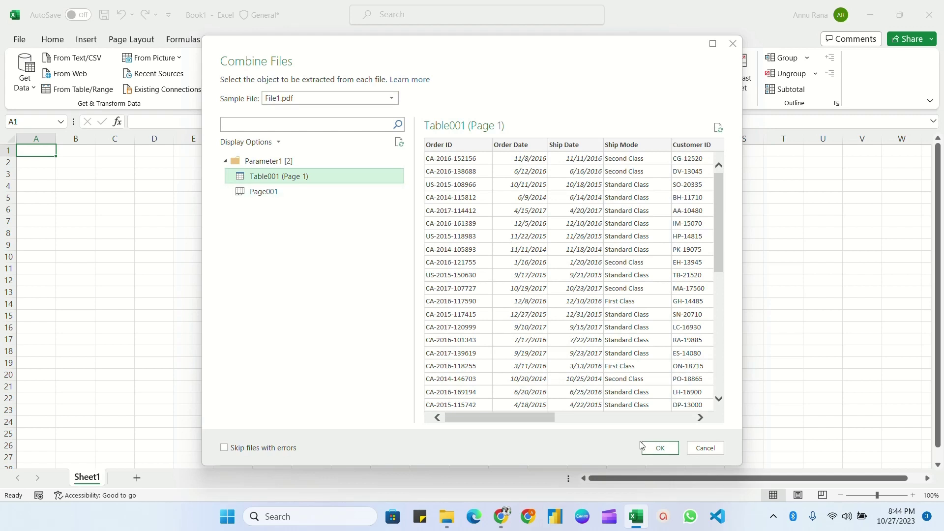
pyautogui.click(660, 448)
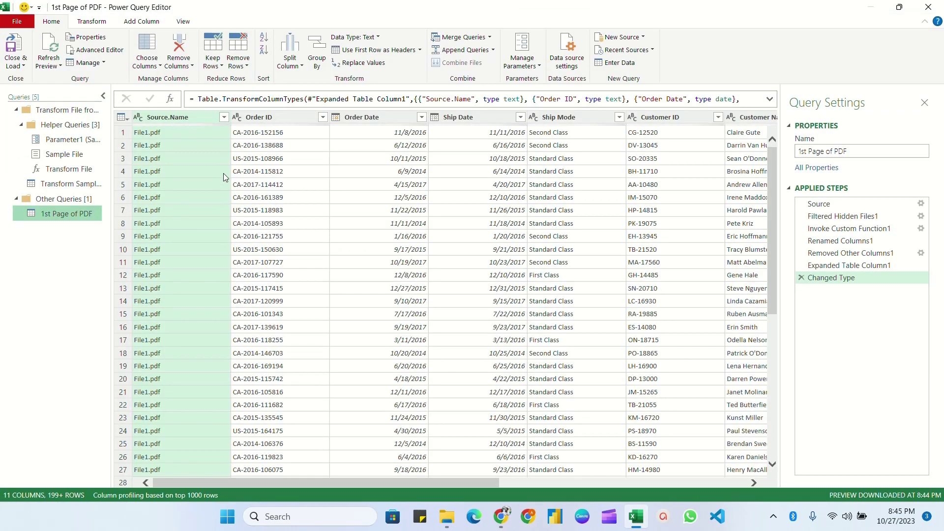
# Step: Review the combined rows, including File2.pdf's null Order ID at row 45, then close Power Query keeping changes
pyautogui.click(183, 131)
pyautogui.scroll(-6, 272, 217)
pyautogui.scroll(-5, 272, 216)
pyautogui.click(141, 254)
pyautogui.click(288, 252)
pyautogui.scroll(-8, 344, 255)
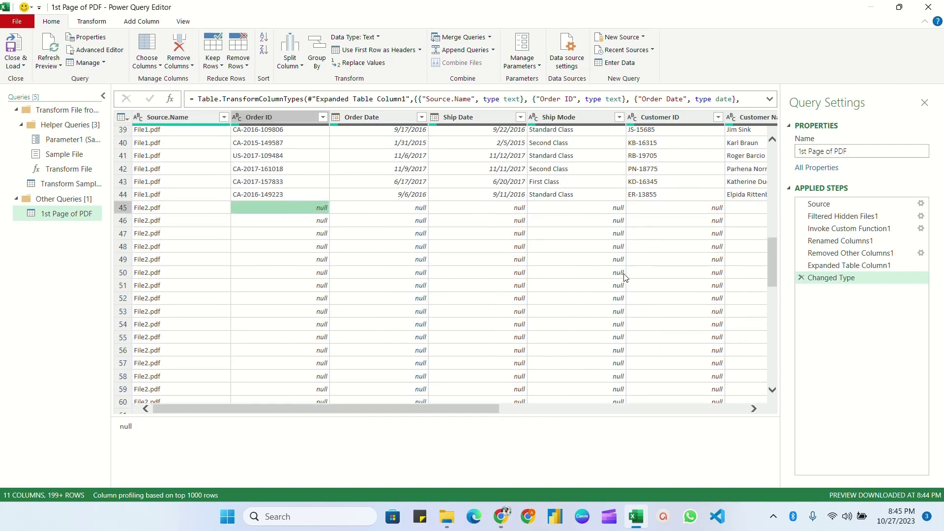
pyautogui.scroll(-20, 464, 251)
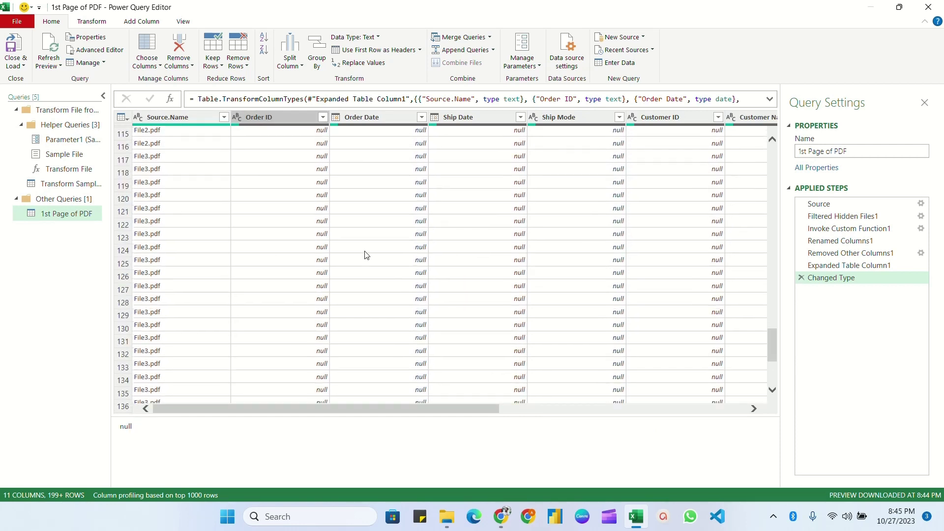
pyautogui.scroll(-20, 382, 248)
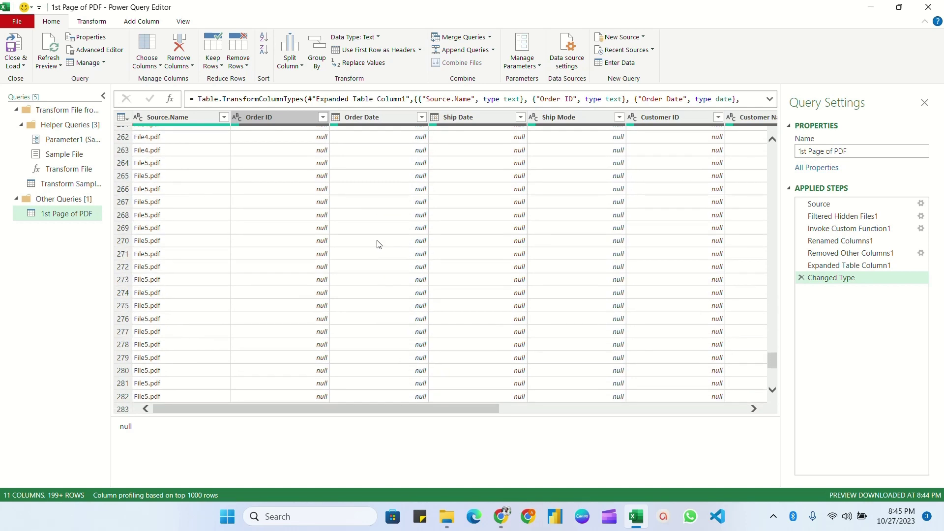
pyautogui.scroll(-5, 378, 243)
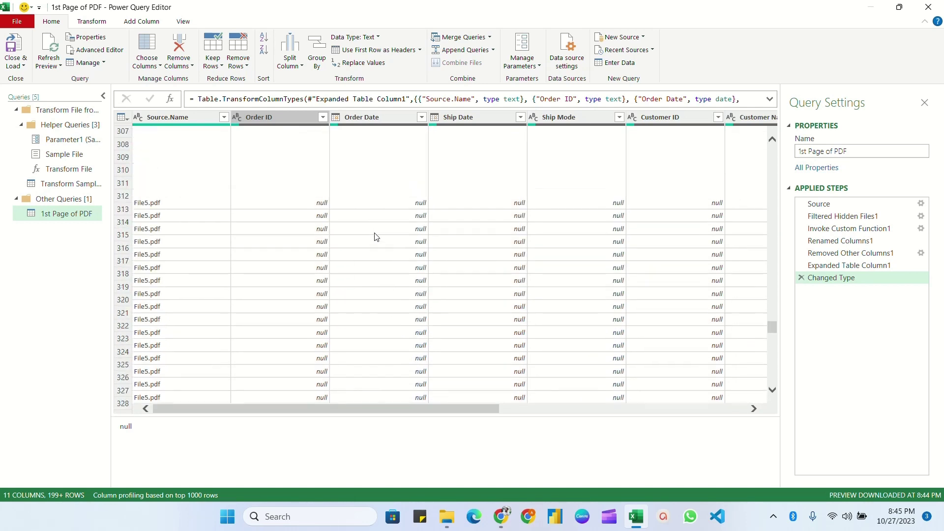
pyautogui.scroll(20, 376, 237)
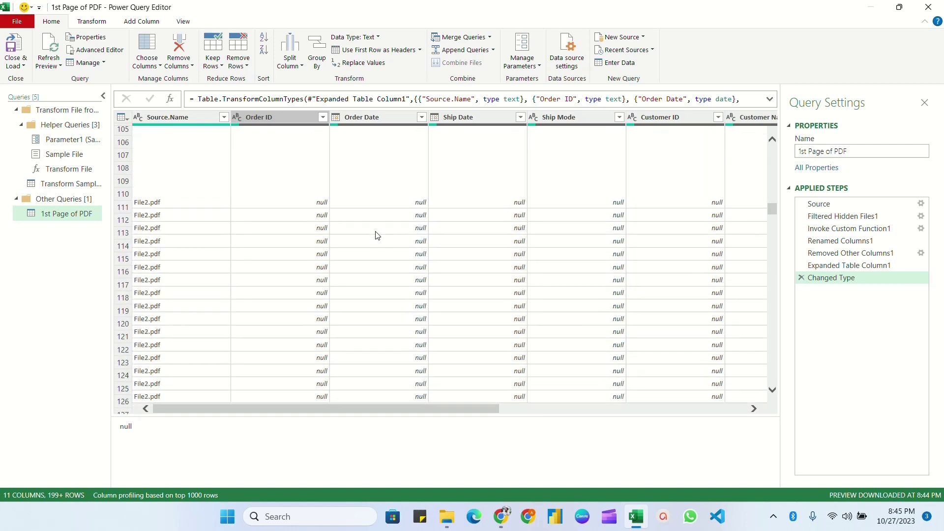
pyautogui.click(929, 7)
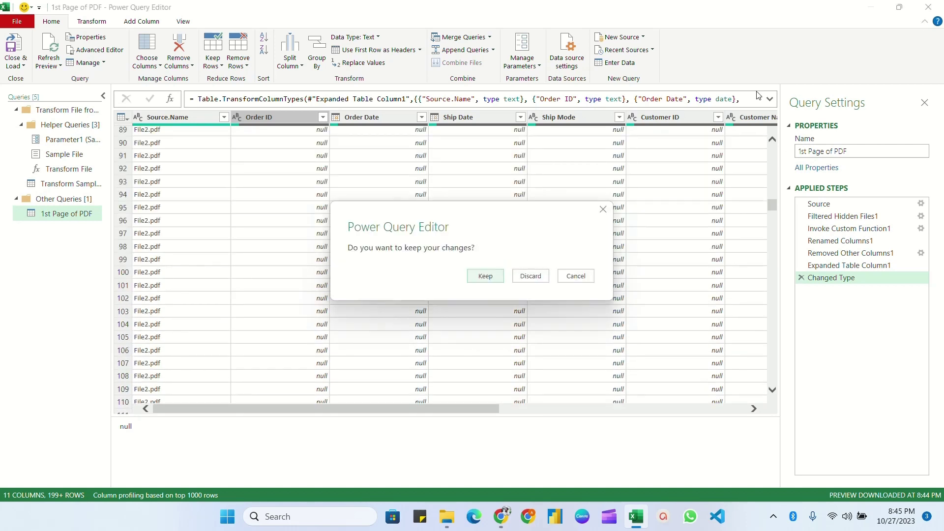
pyautogui.click(530, 276)
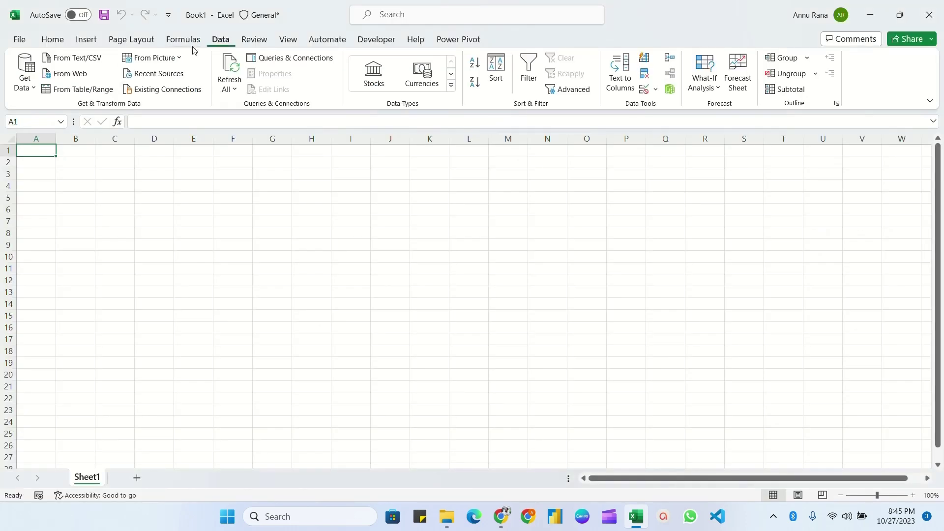
# Step: Start a From Folder import of the '1st Page of PDF' folder
pyautogui.click(25, 81)
pyautogui.moveTo(55, 110)
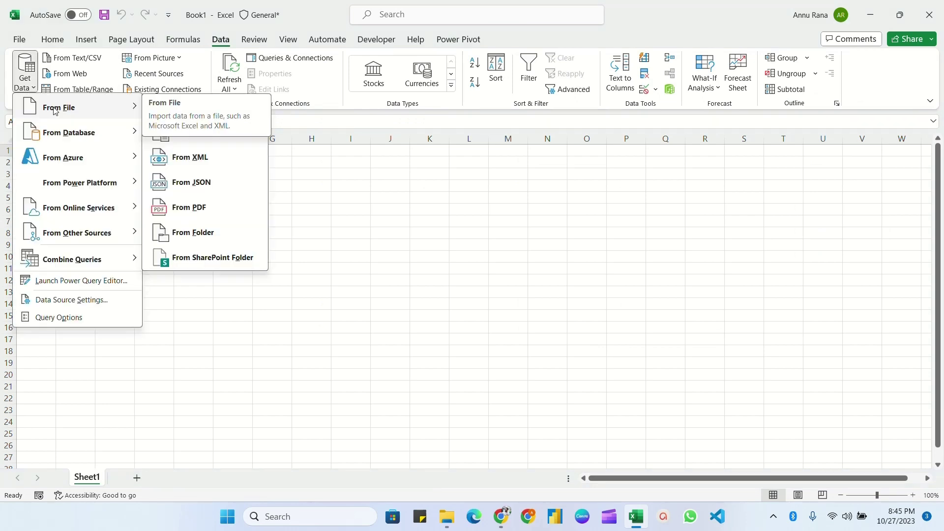
pyautogui.click(186, 233)
pyautogui.click(399, 176)
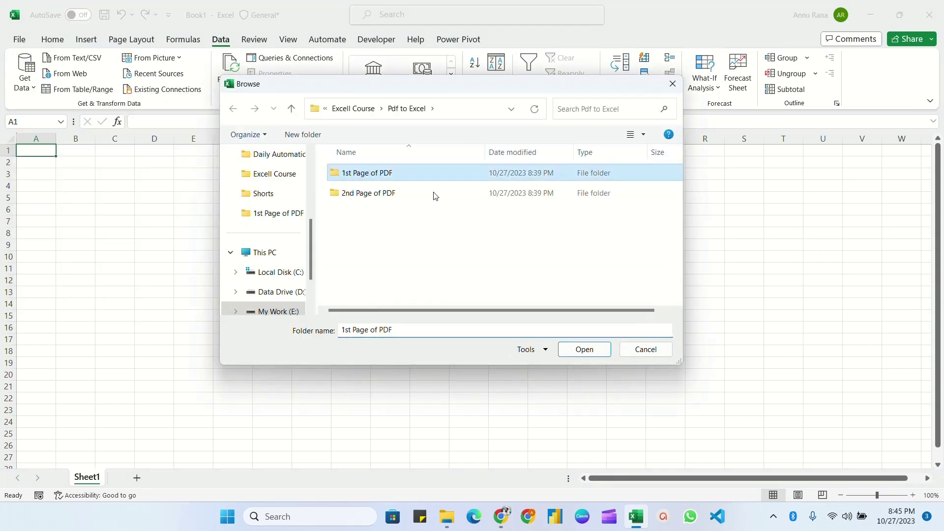
pyautogui.click(583, 350)
# Step: Combine & Transform the files using File3.pdf's Table001 (Page 1) as the sample
pyautogui.click(541, 428)
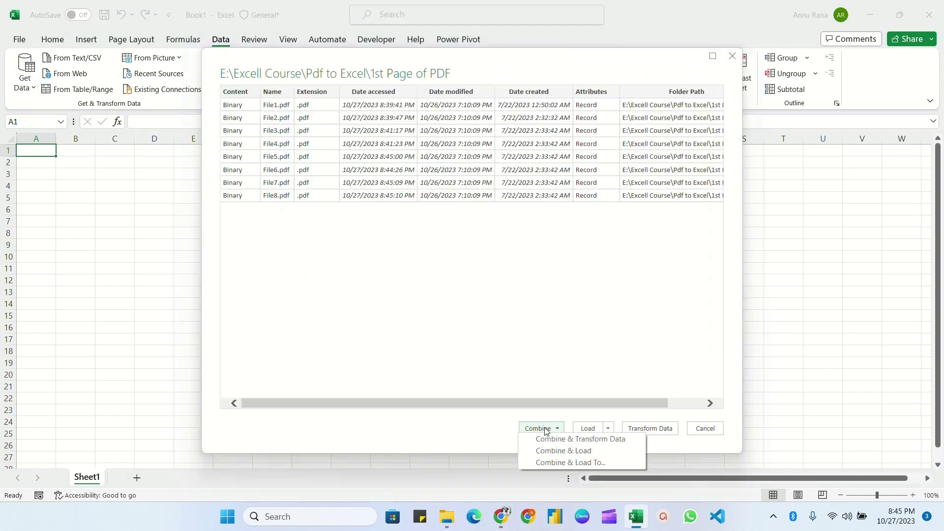
pyautogui.click(570, 443)
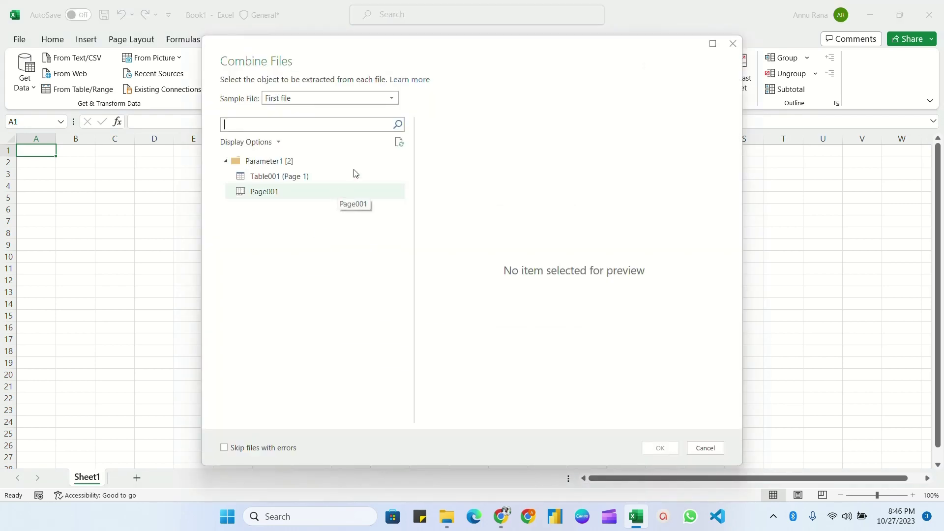
pyautogui.click(390, 98)
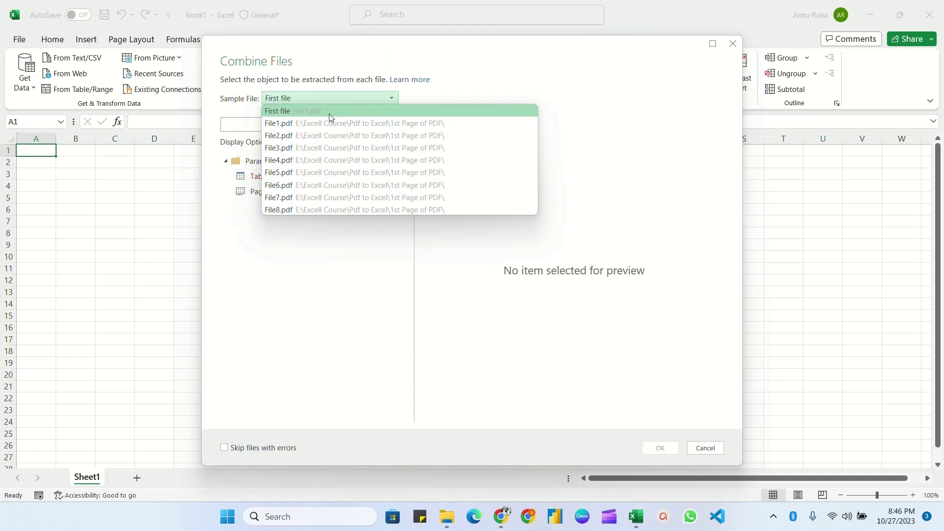
pyautogui.click(285, 147)
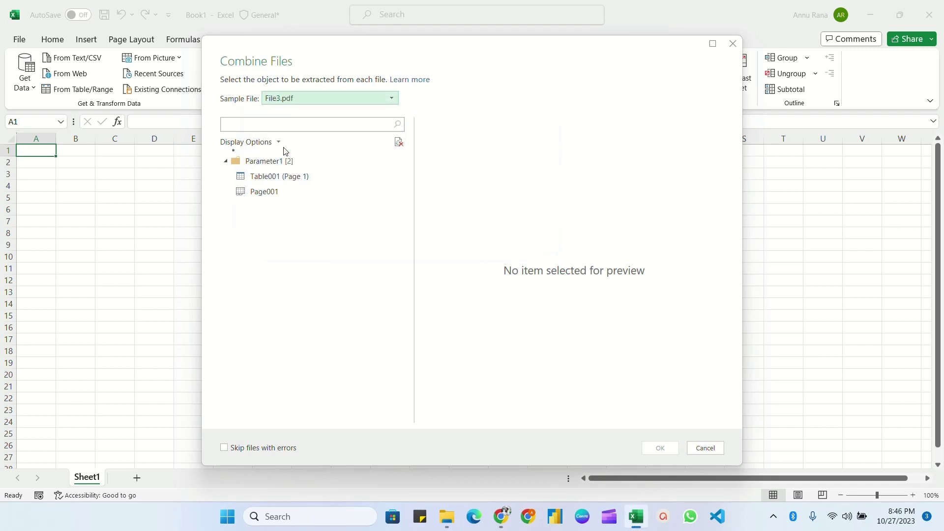
pyautogui.click(265, 177)
pyautogui.click(660, 449)
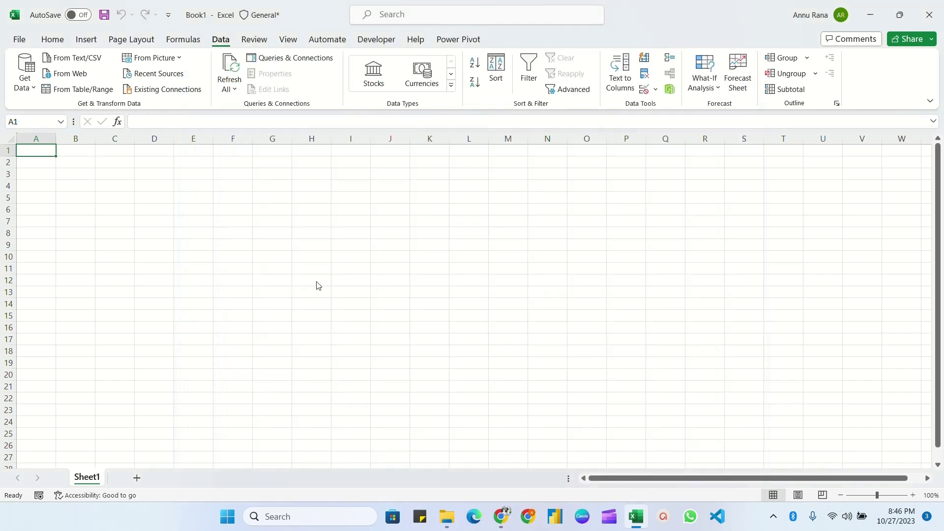
pyautogui.scroll(-20, 283, 186)
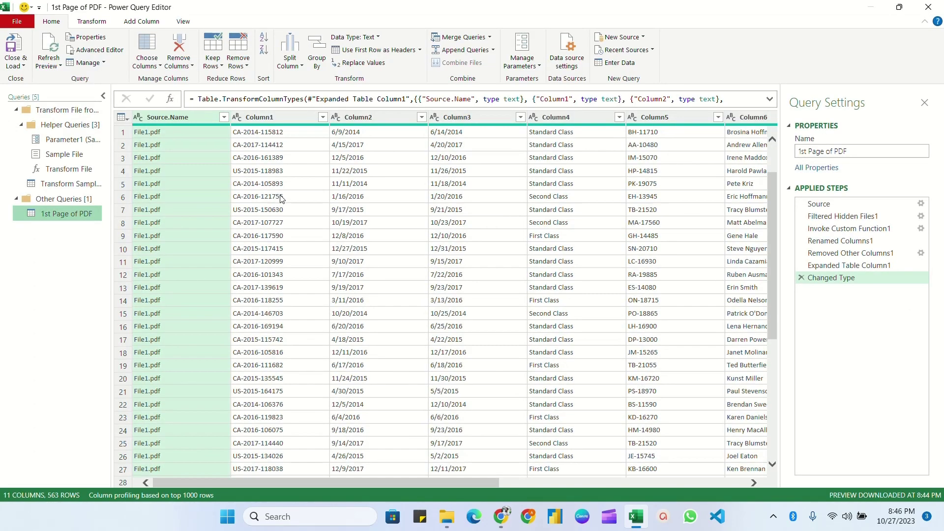
pyautogui.scroll(-20, 279, 199)
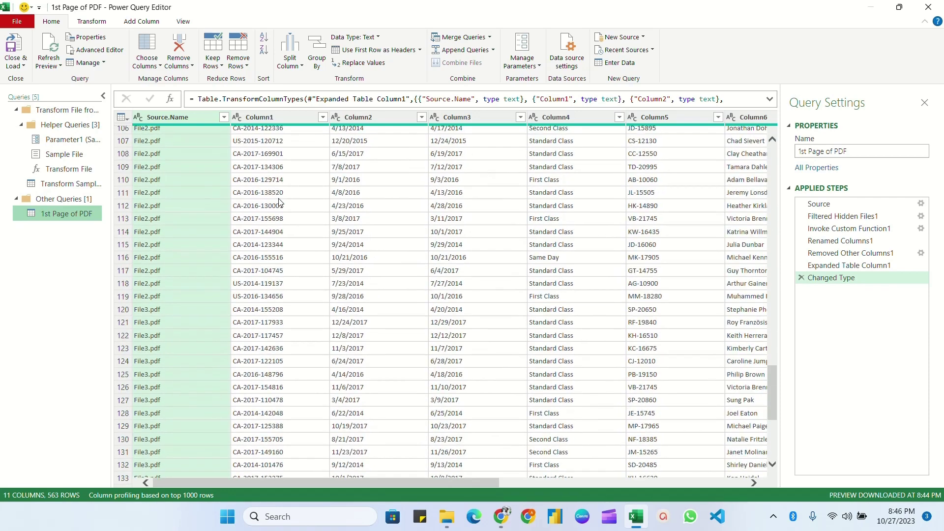
pyautogui.scroll(-20, 277, 199)
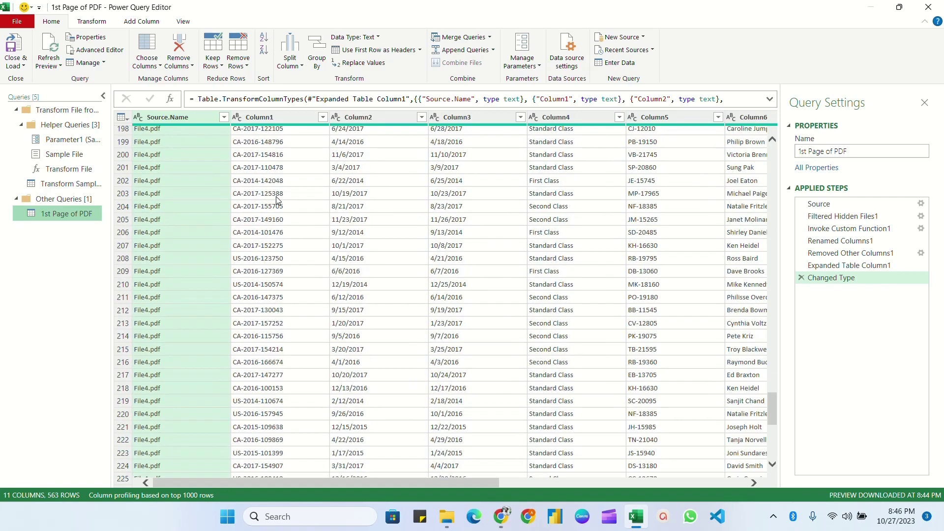
pyautogui.scroll(-20, 275, 199)
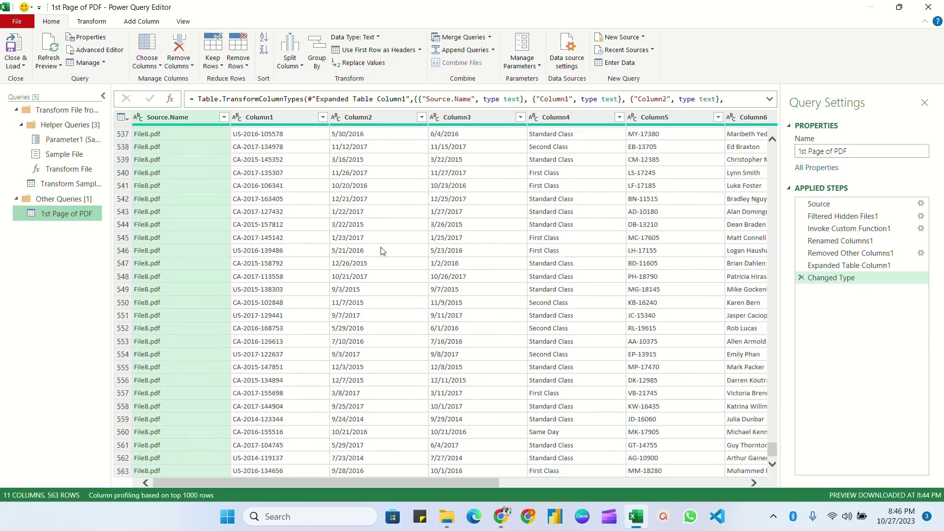
pyautogui.scroll(20, 234, 359)
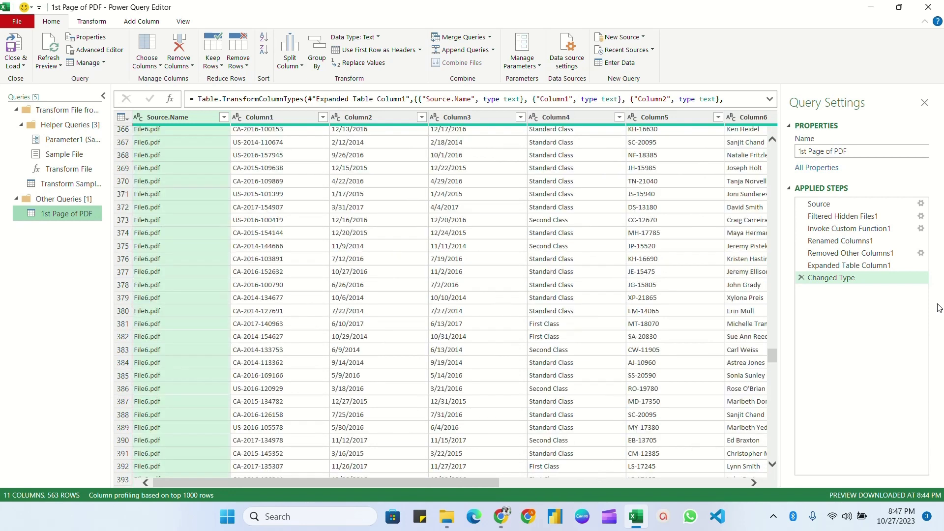
pyautogui.moveTo(768, 355); pyautogui.dragTo(768, 138)
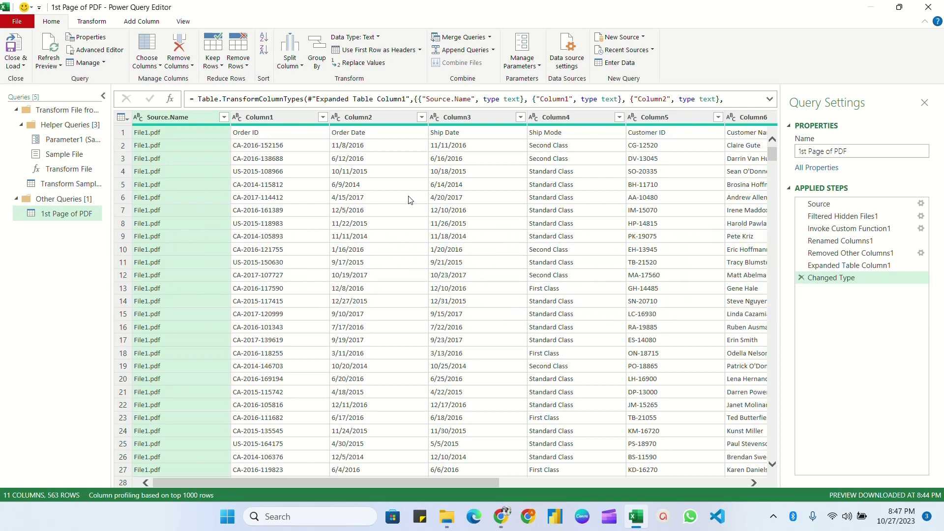
# Step: Check the first-row values Order ID, Order Date and Ship Date, then promote them to headers
pyautogui.moveTo(166, 123)
pyautogui.click(256, 132)
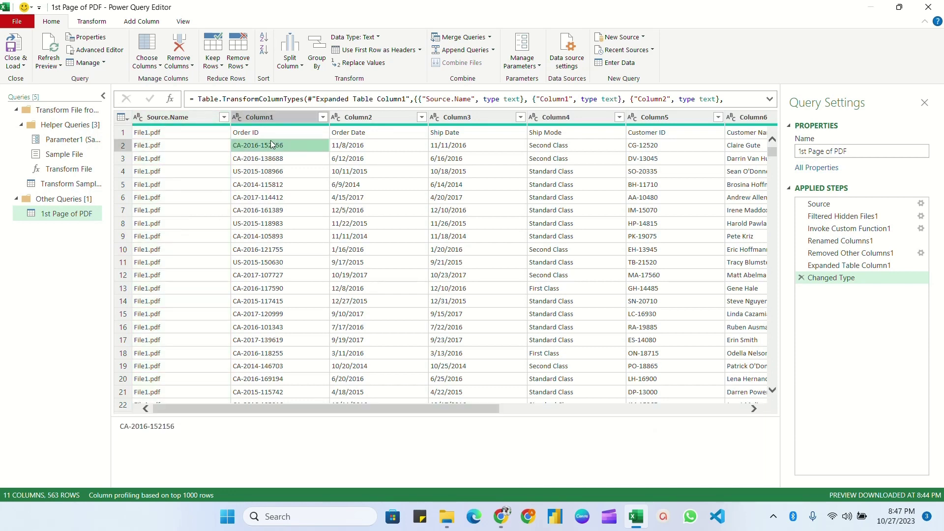
pyautogui.click(155, 133)
pyautogui.click(295, 132)
pyautogui.click(448, 133)
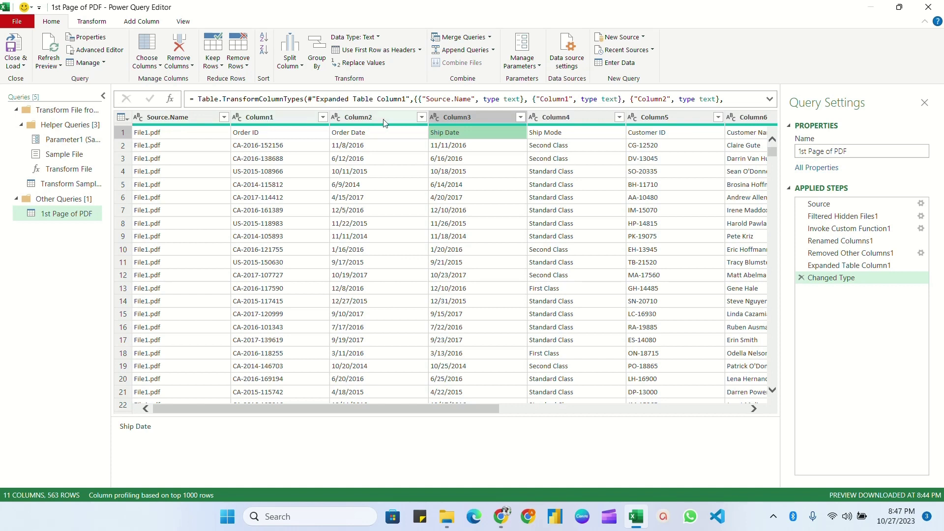
pyautogui.click(262, 136)
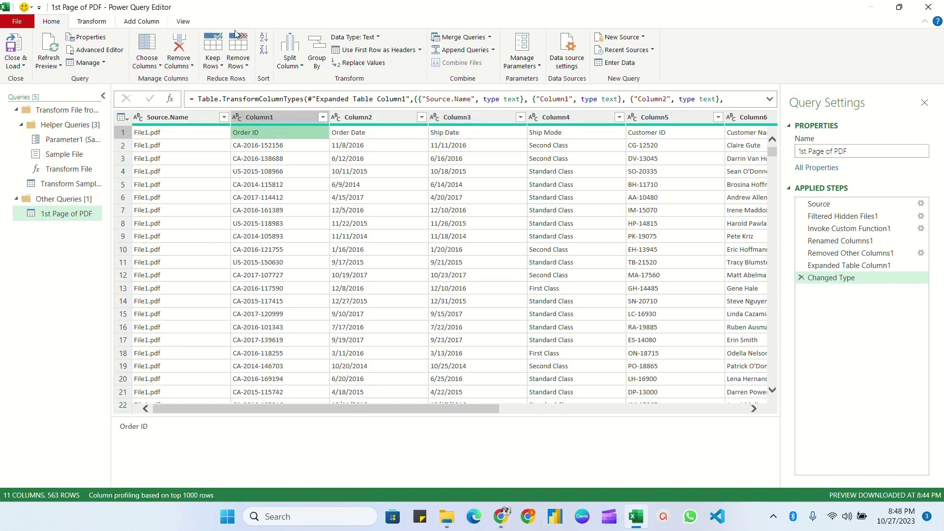
pyautogui.click(393, 51)
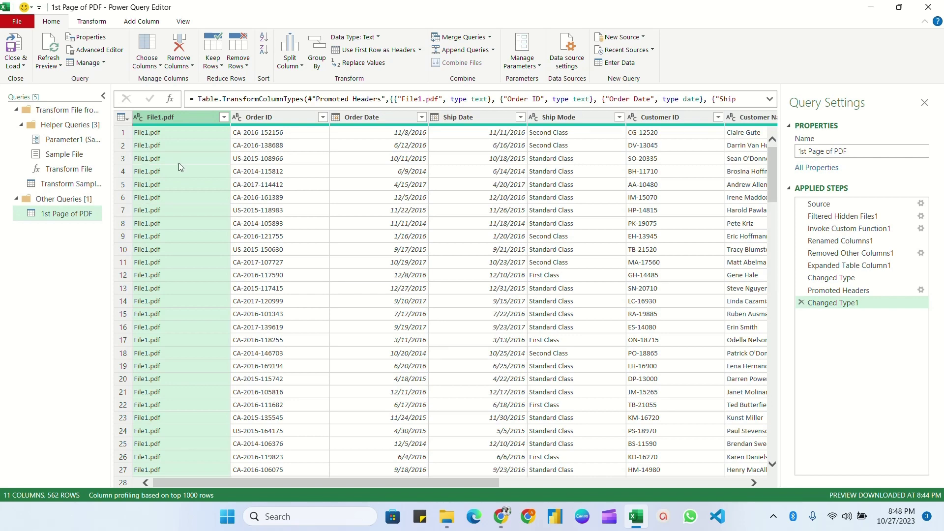
# Step: Add a column extracting the text between 'File' and '.pdf' in each file name
pyautogui.click(142, 21)
pyautogui.click(235, 50)
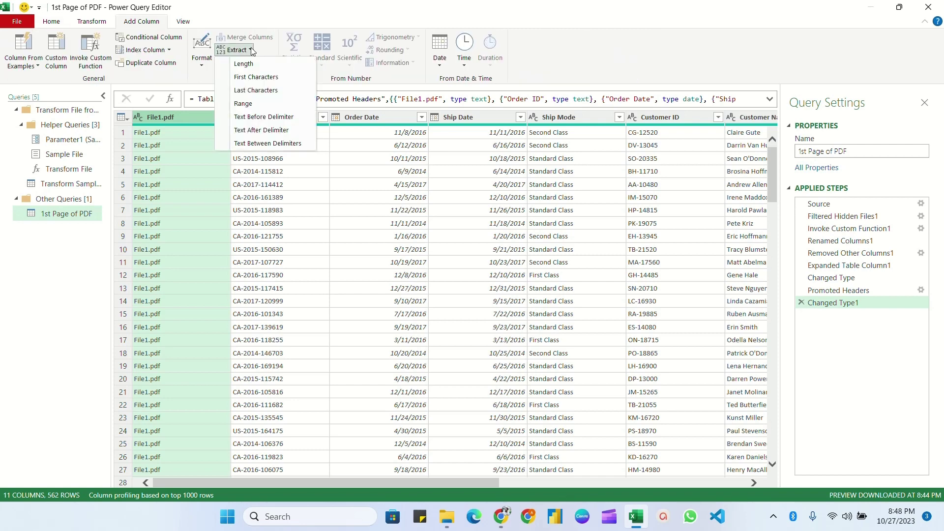
pyautogui.click(285, 145)
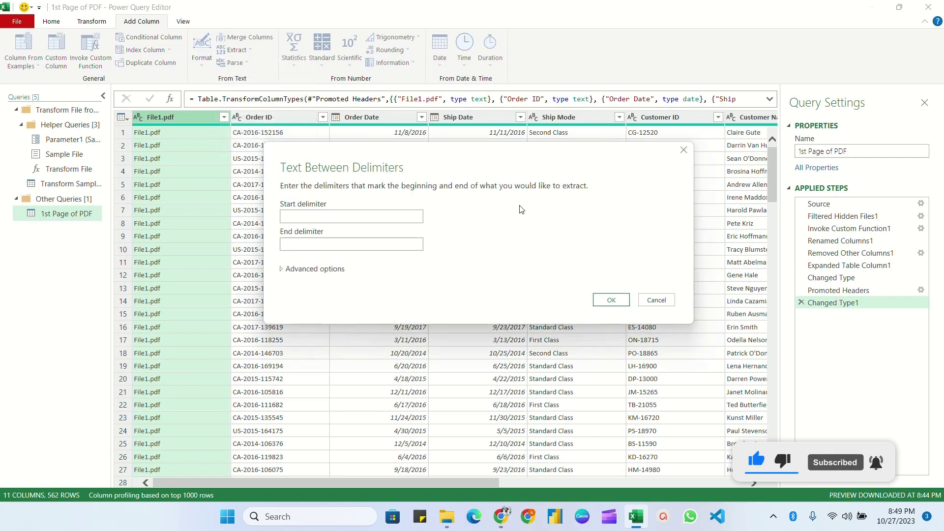
pyautogui.write('File')
pyautogui.press('Tab')
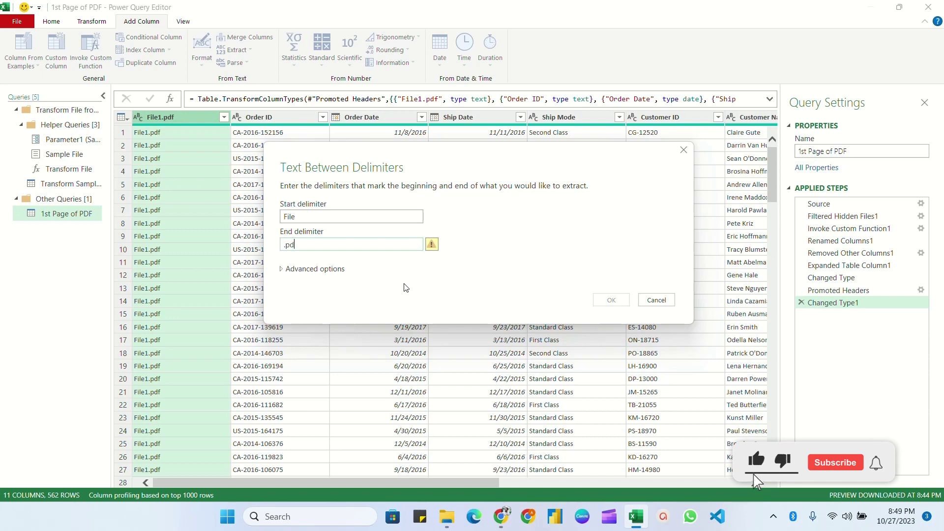
pyautogui.write('.pdf')
pyautogui.click(610, 301)
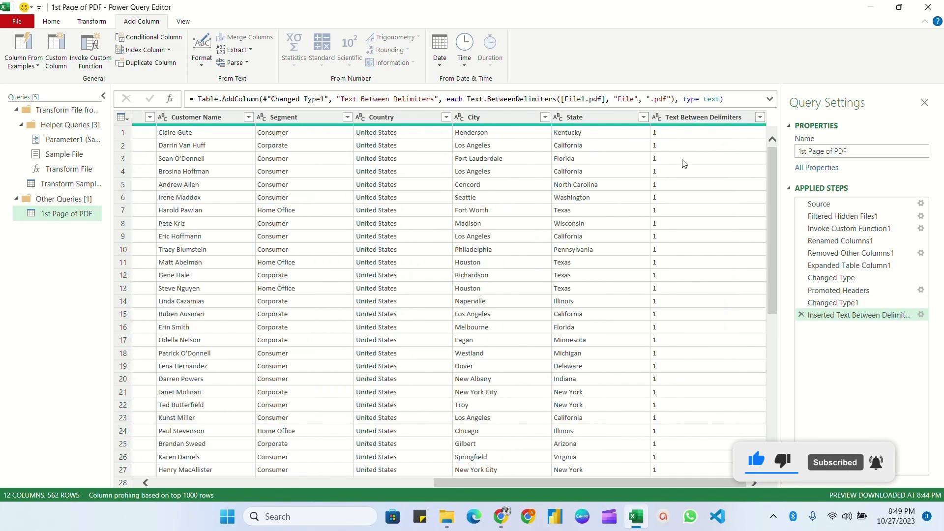
# Step: Rename the extracted column to 'File number'
pyautogui.scroll(-10, 683, 236)
pyautogui.scroll(12, 683, 236)
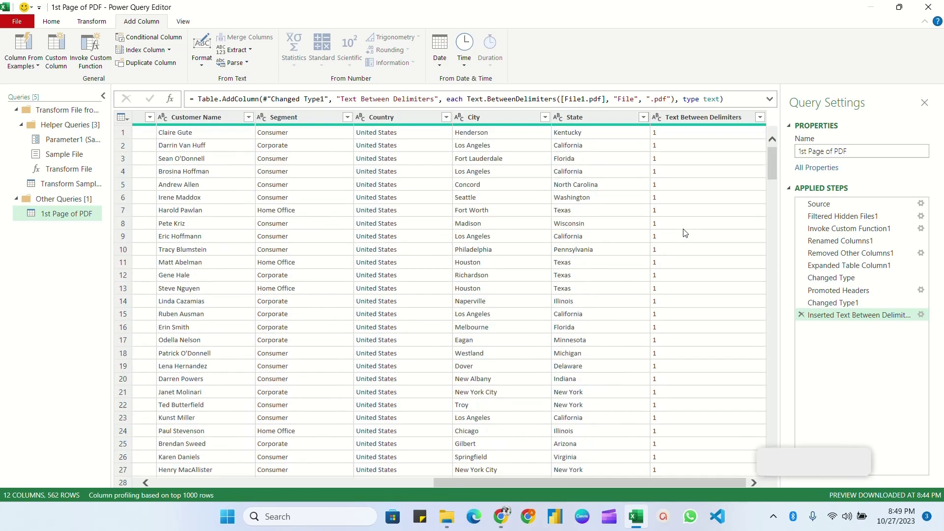
pyautogui.click(712, 119)
pyautogui.doubleClick(702, 116)
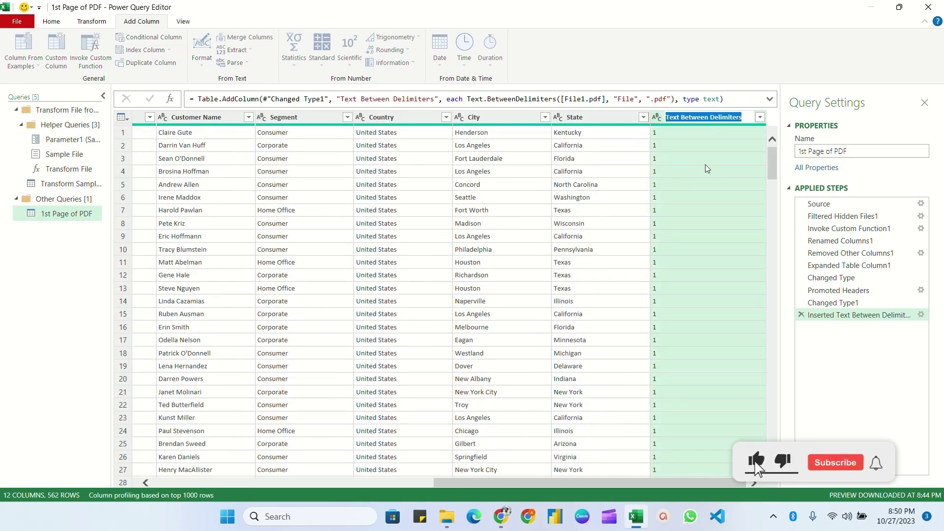
pyautogui.write('File n')
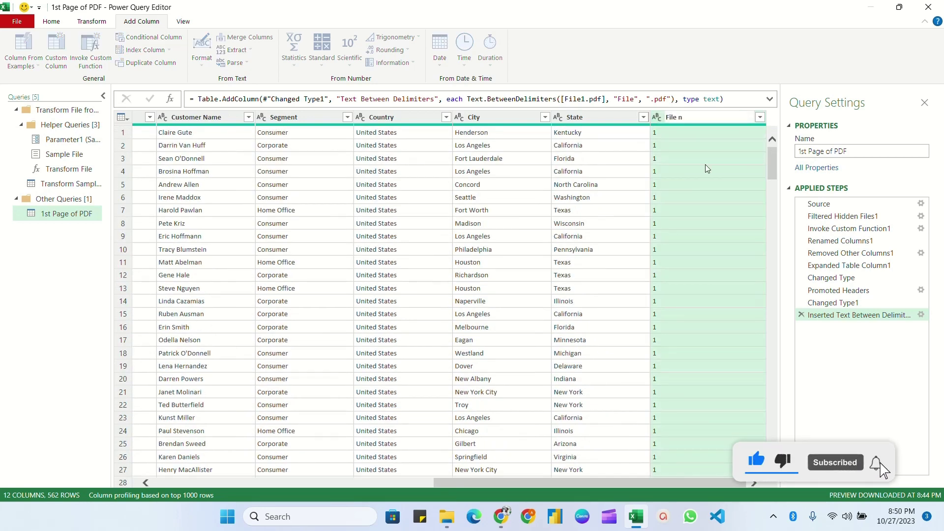
pyautogui.write('umber')
pyautogui.press('Return')
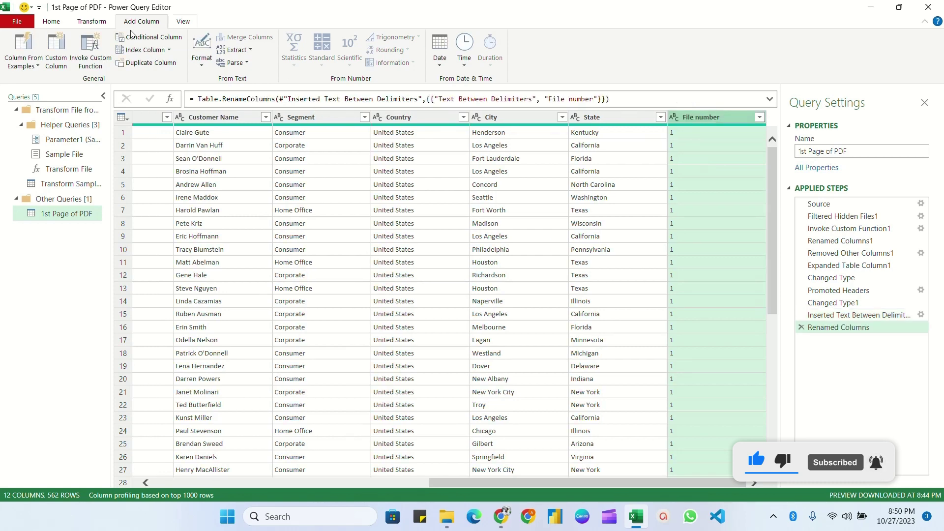
# Step: Set File number's data type to Whole Number and drag it to the front
pyautogui.click(51, 21)
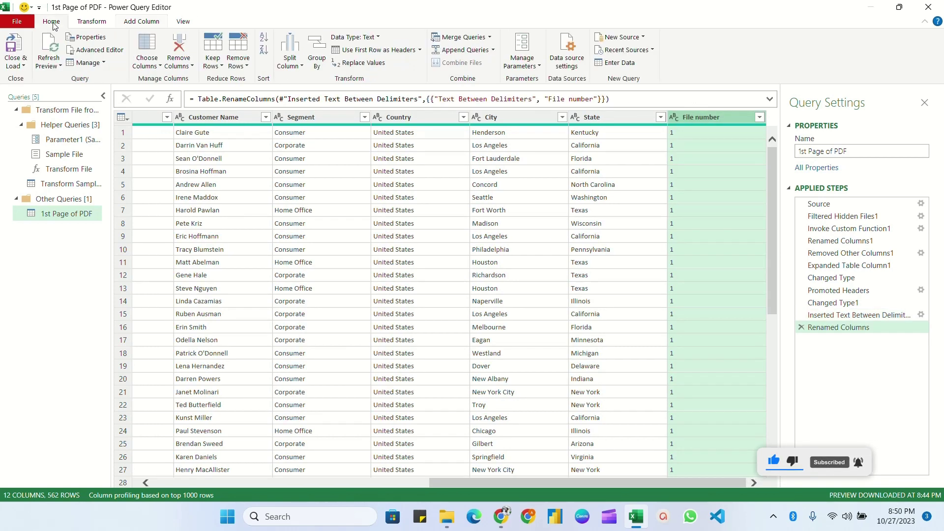
pyautogui.click(368, 37)
pyautogui.click(366, 76)
pyautogui.moveTo(562, 121); pyautogui.dragTo(154, 121)
# Step: Place File number first and remove the File1.pdf source-name column
pyautogui.click(273, 116)
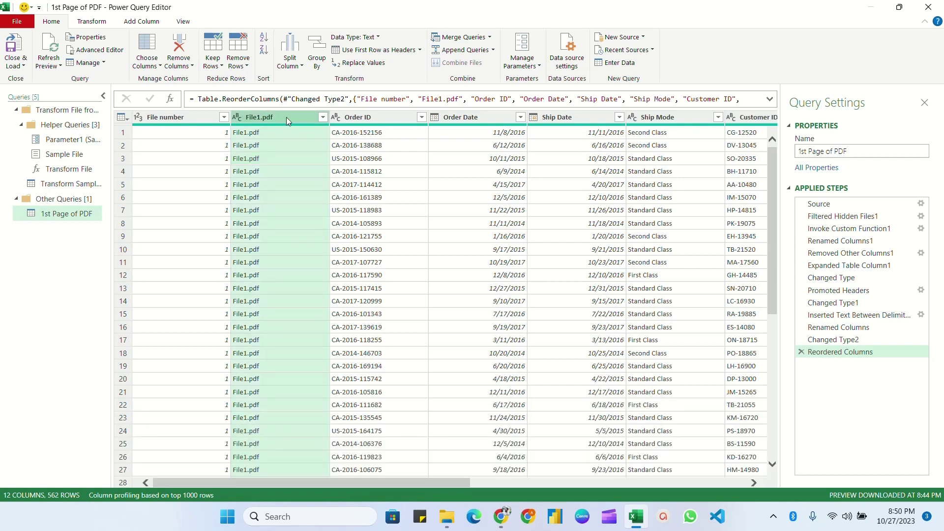
pyautogui.rightClick(286, 117)
pyautogui.click(318, 137)
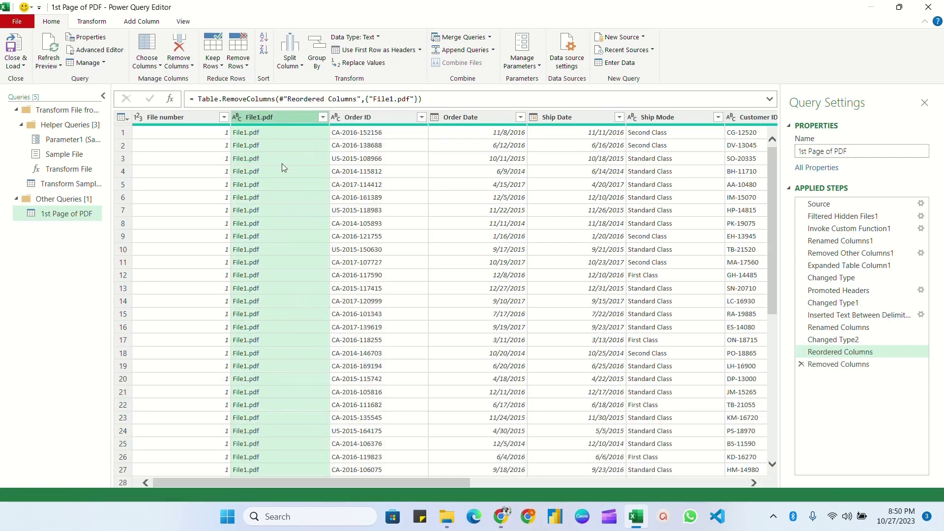
pyautogui.scroll(-17, 282, 164)
# Step: Apply a File number filter keeping all values checked
pyautogui.click(228, 116)
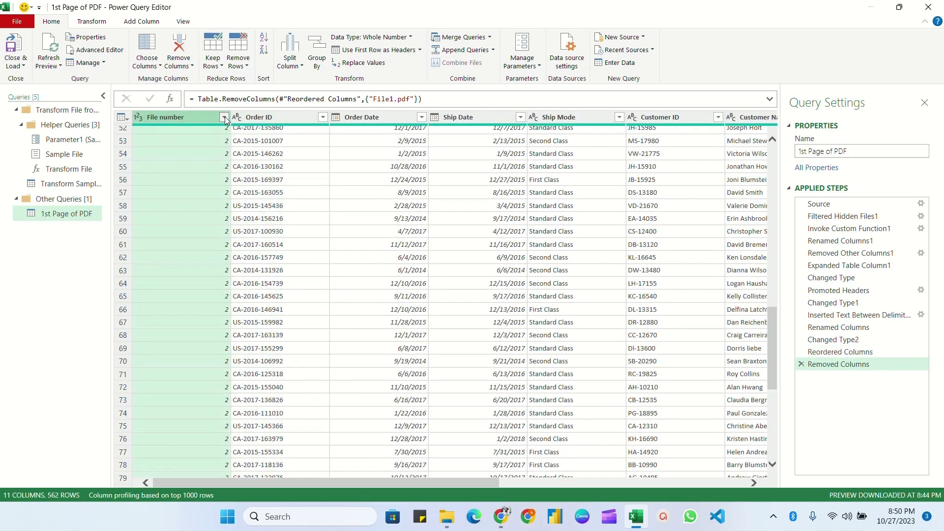
pyautogui.click(224, 117)
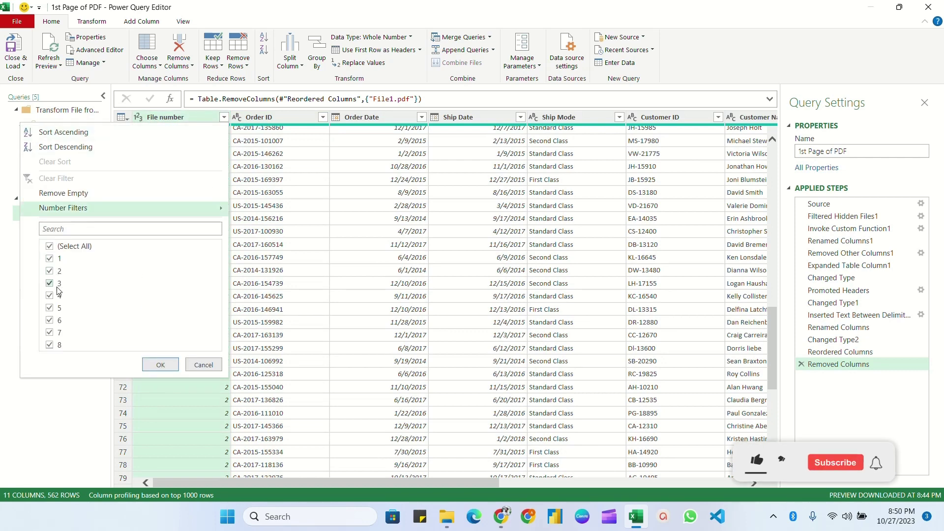
pyautogui.click(160, 365)
pyautogui.moveTo(310, 482); pyautogui.dragTo(210, 474)
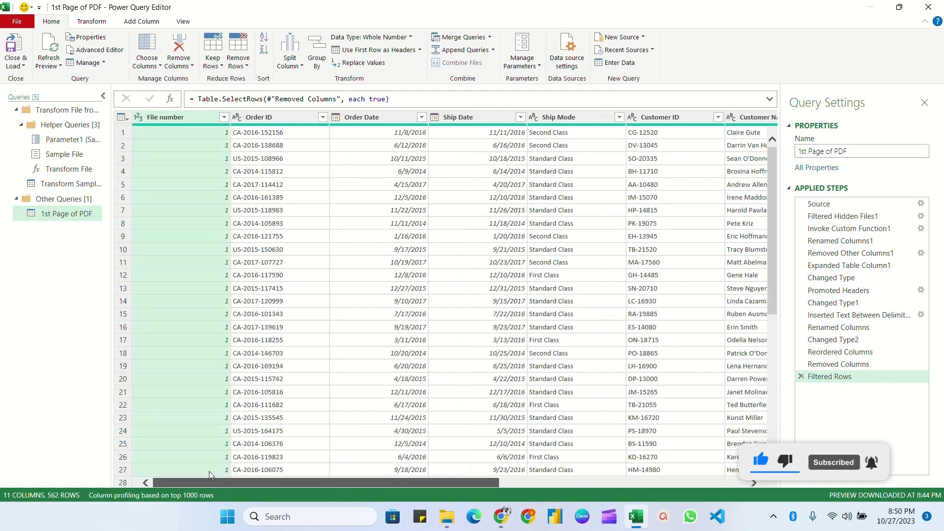
pyautogui.click(18, 66)
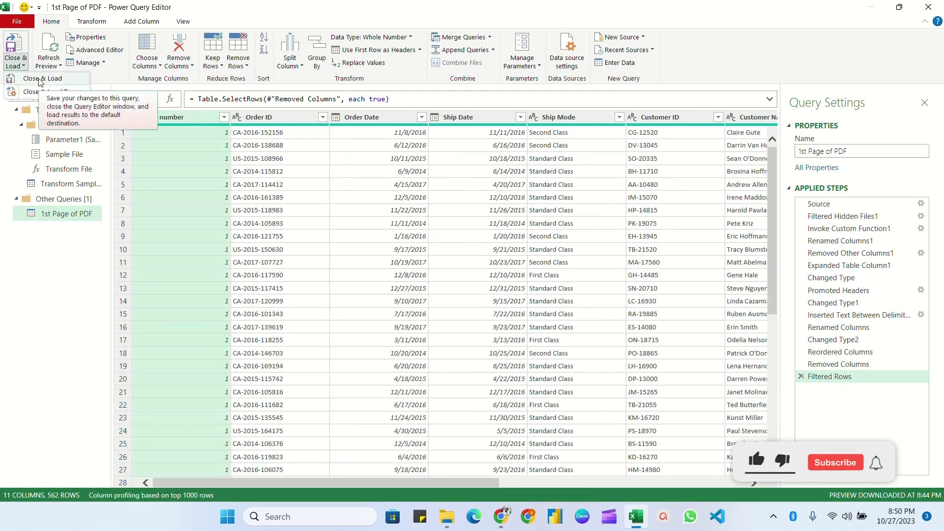
# Step: Close & Load the query as a 562-row table, check its File number values, then go to Sheet1
pyautogui.click(40, 80)
pyautogui.scroll(-12, 115, 243)
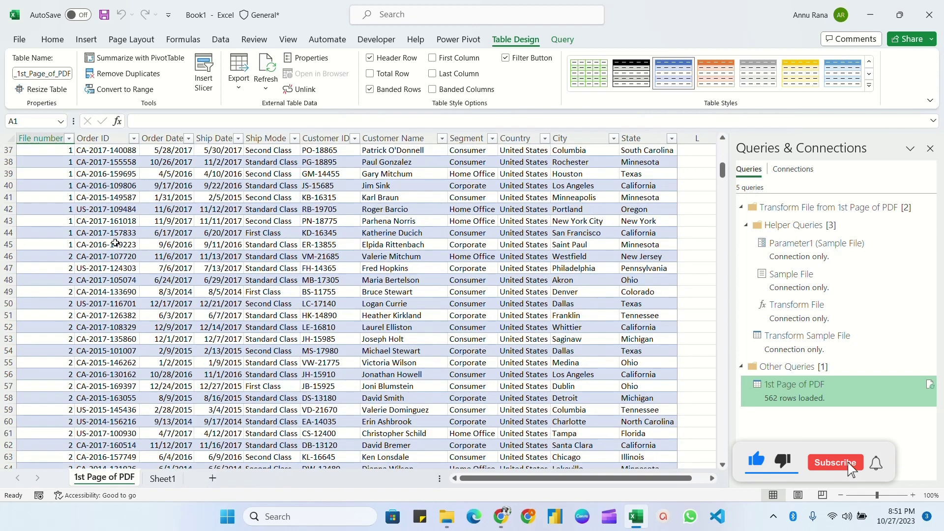
pyautogui.scroll(-7, 115, 243)
pyautogui.scroll(19, 83, 166)
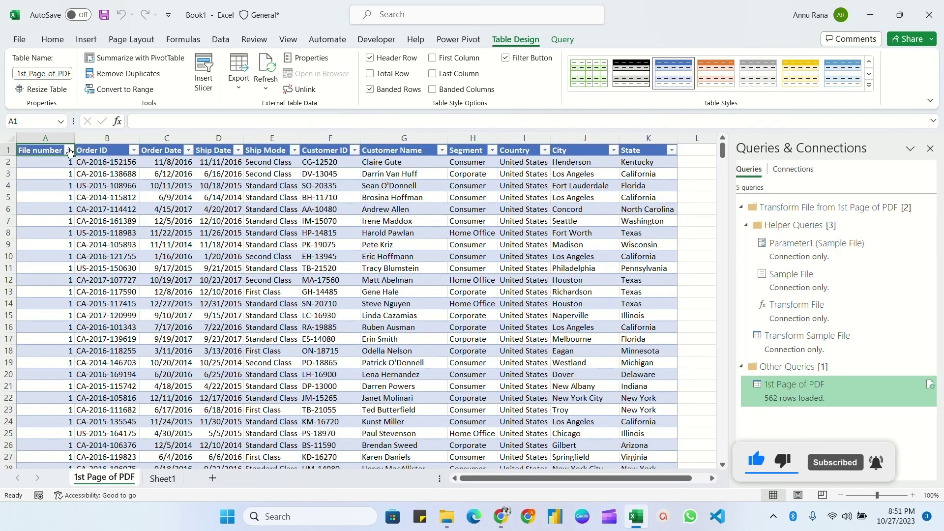
pyautogui.click(69, 151)
pyautogui.click(111, 423)
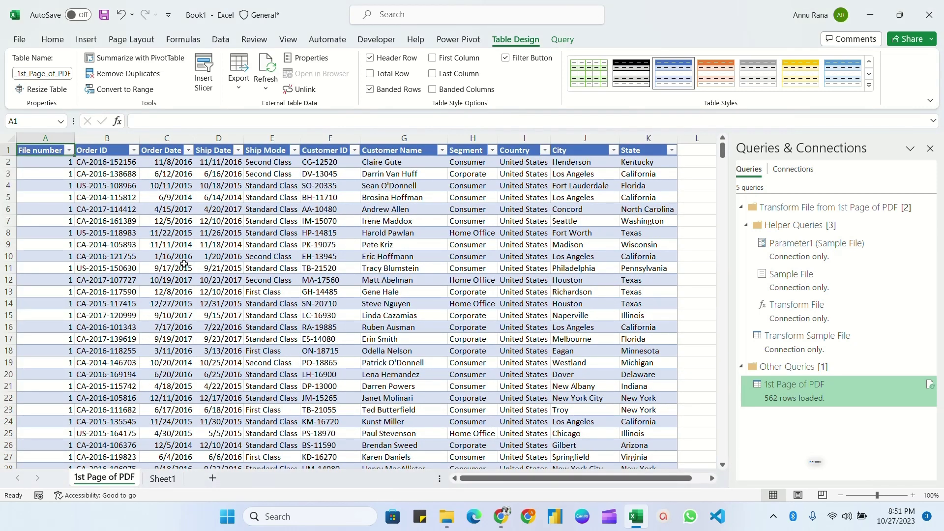
pyautogui.click(162, 478)
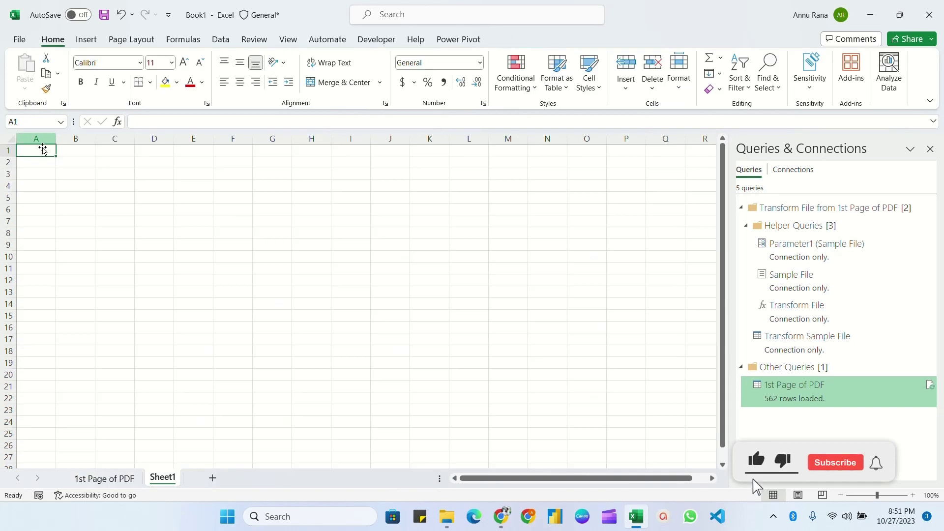
# Step: Import the 2nd Page of PDF folder from file and choose Combine & Transform Data
pyautogui.click(221, 39)
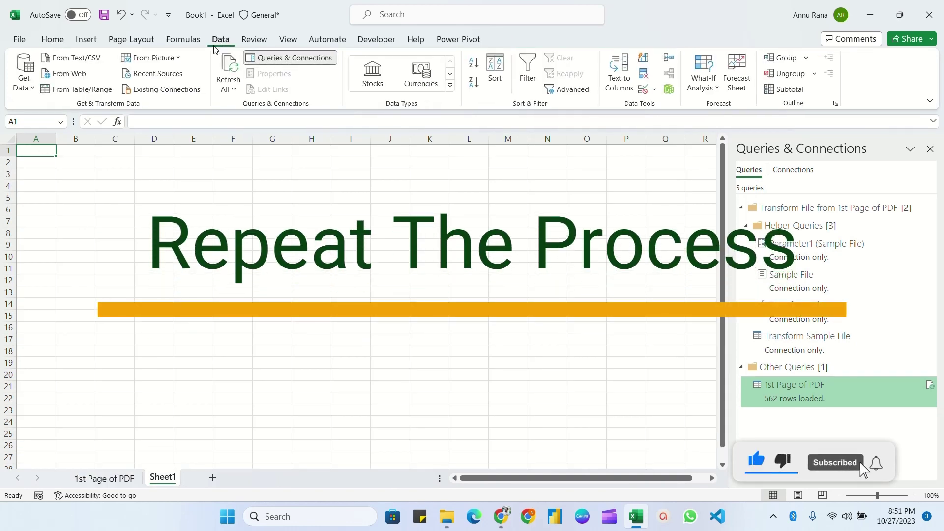
pyautogui.click(25, 73)
pyautogui.moveTo(62, 111)
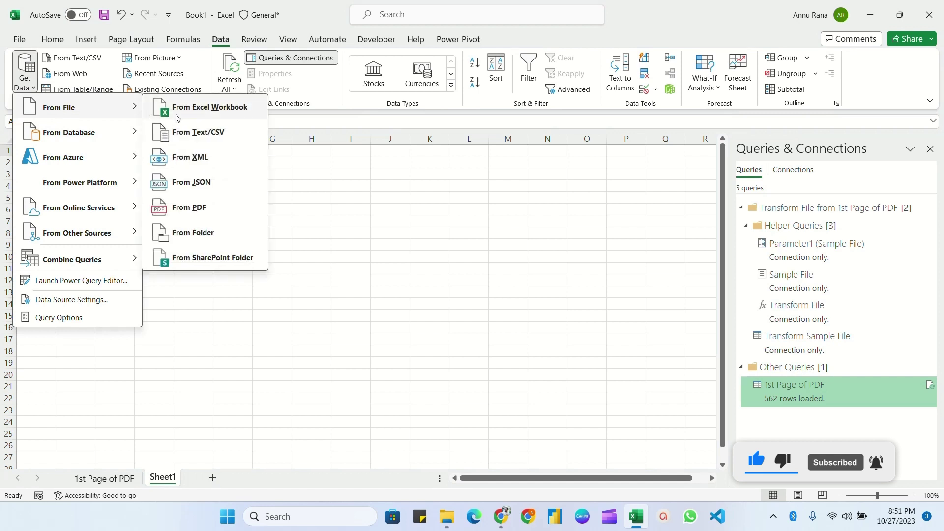
pyautogui.click(196, 234)
pyautogui.click(366, 193)
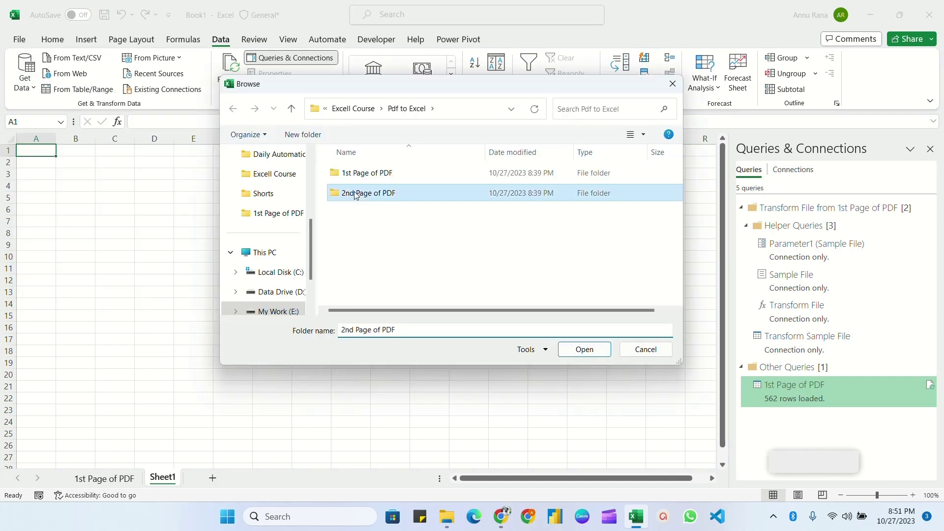
pyautogui.click(588, 353)
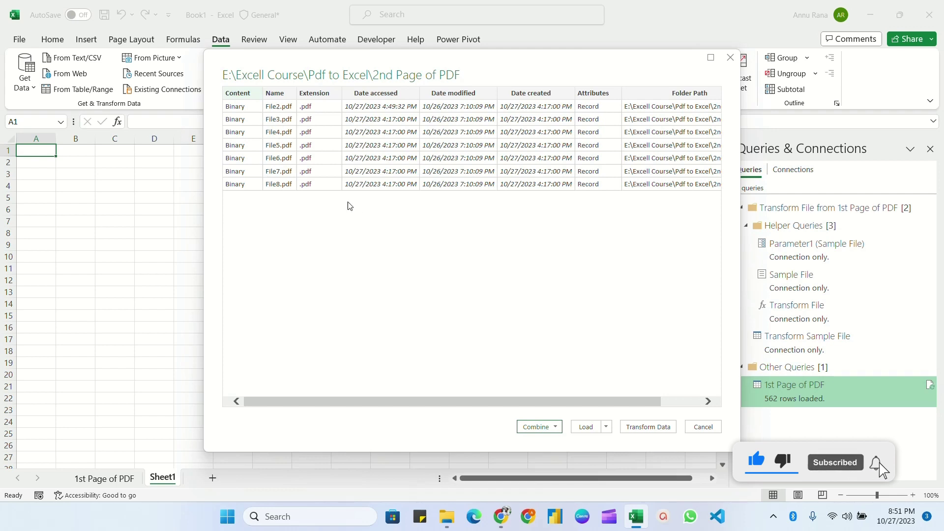
pyautogui.click(541, 426)
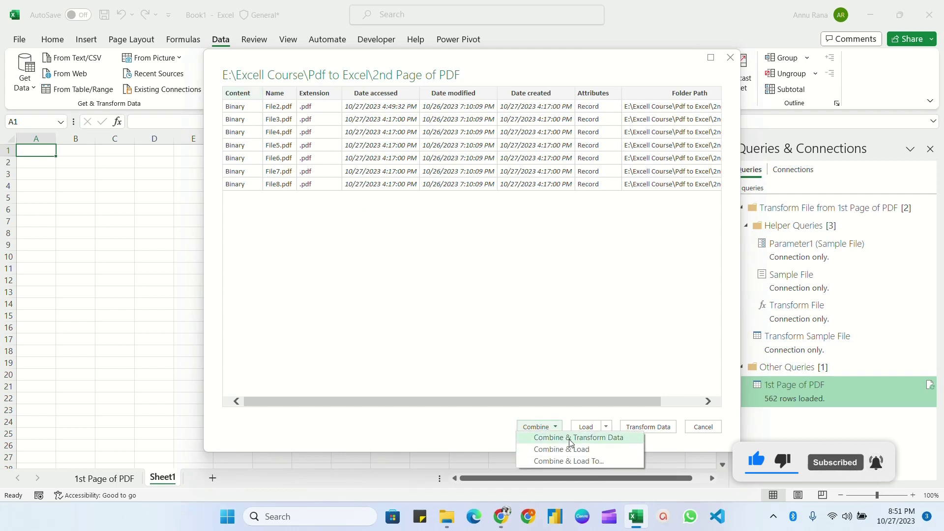
pyautogui.click(569, 438)
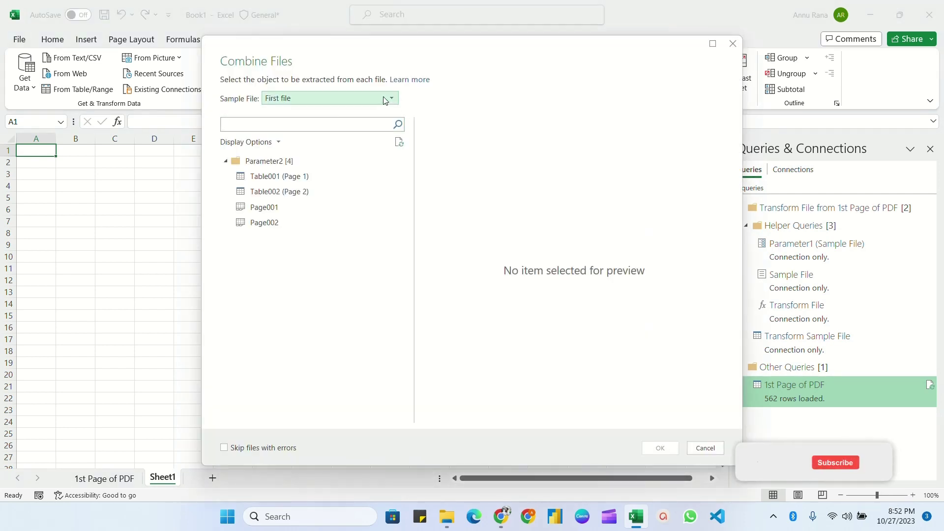
# Step: Use File4.pdf as the sample file and combine its Table002 (Page 2) tables
pyautogui.click(354, 98)
pyautogui.click(306, 143)
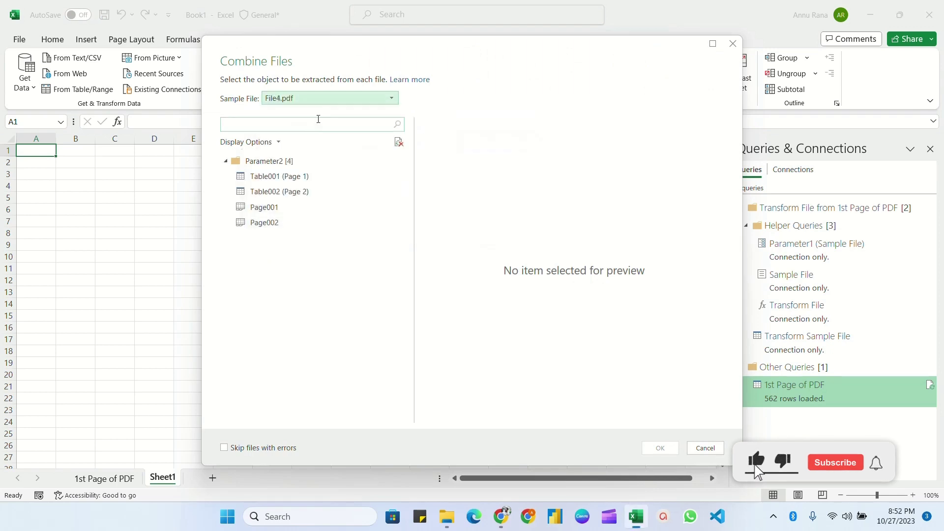
pyautogui.click(335, 97)
pyautogui.click(298, 171)
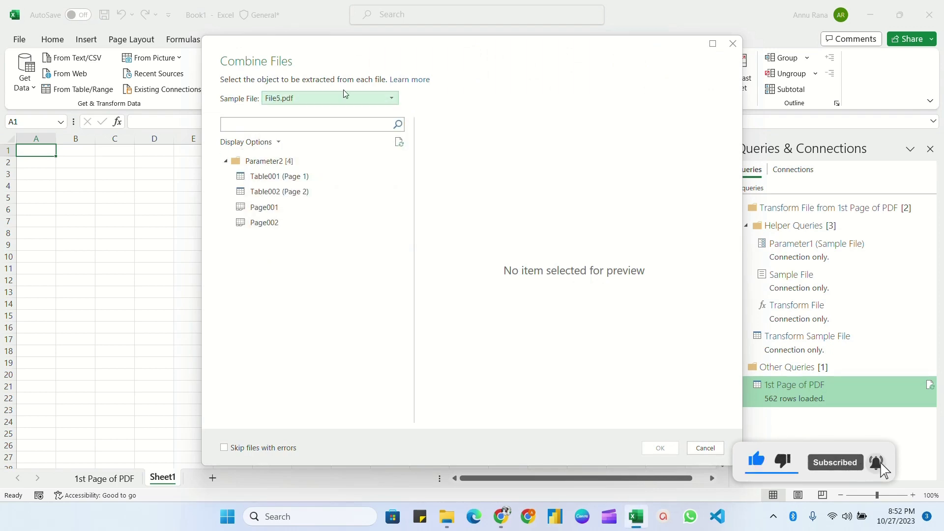
pyautogui.click(340, 97)
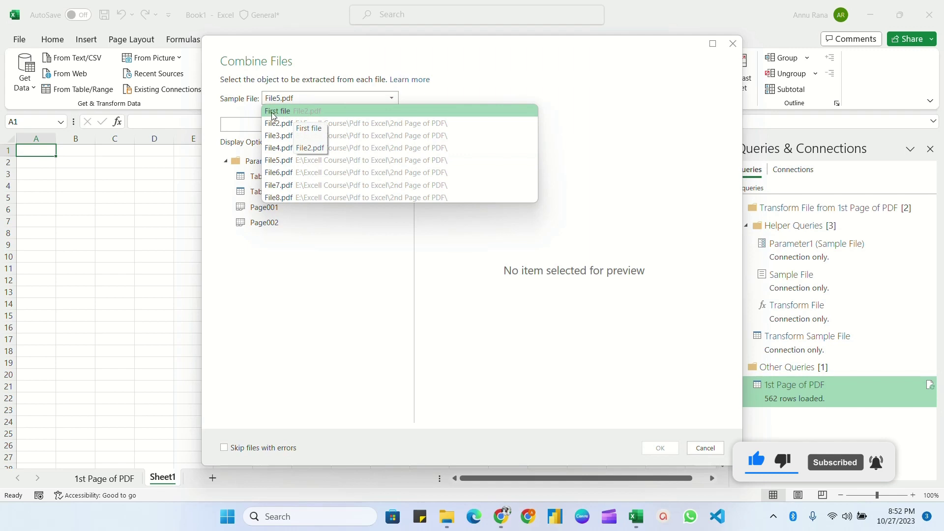
pyautogui.click(273, 112)
pyautogui.click(302, 99)
pyautogui.click(278, 148)
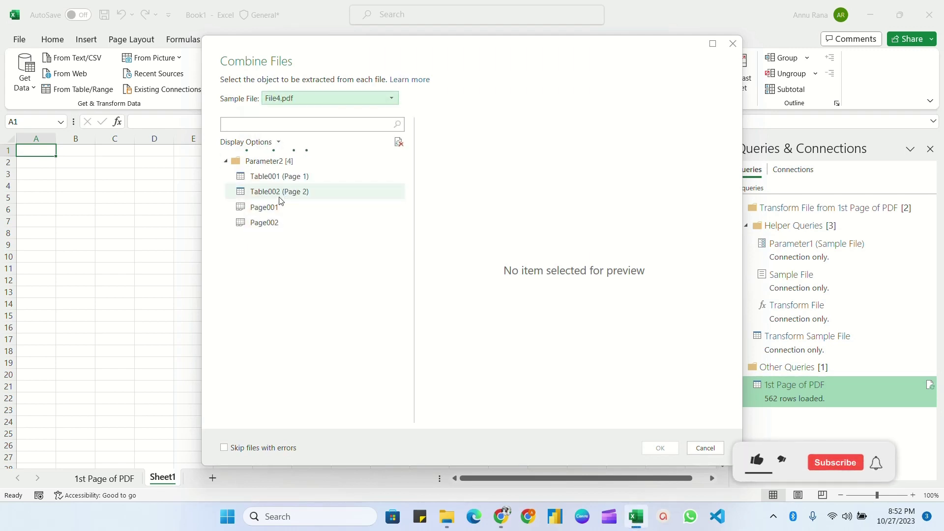
pyautogui.click(275, 194)
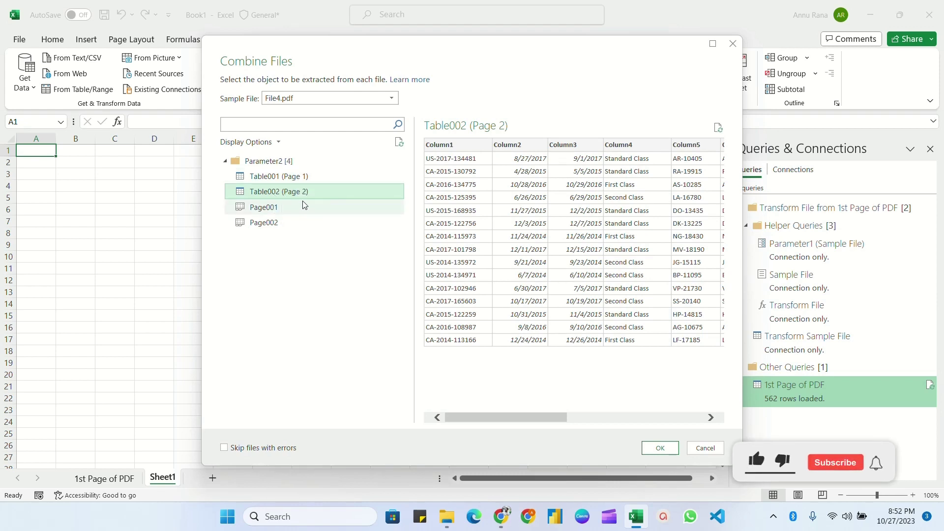
pyautogui.click(656, 448)
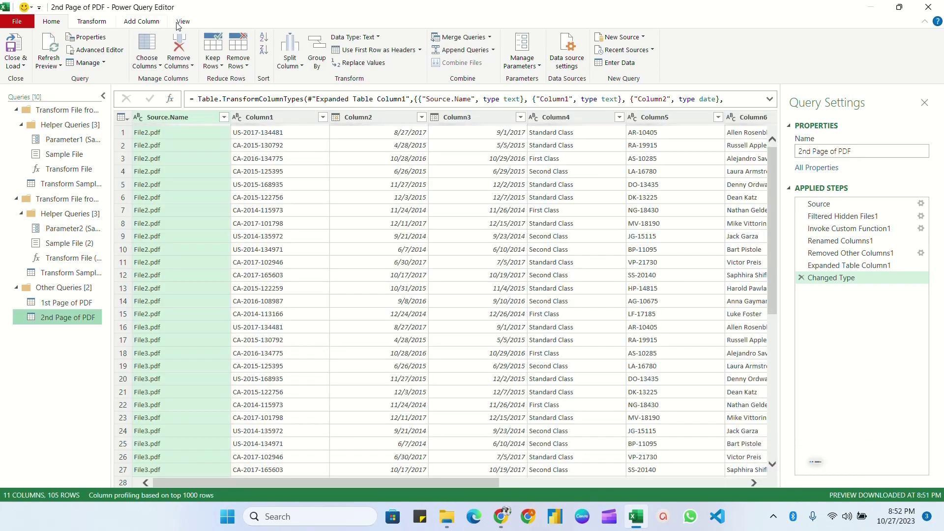
# Step: Extract the text between 'File' and '.pdf' from Source.Name into a new column named File Number
pyautogui.scroll(-7, 351, 213)
pyautogui.scroll(-6, 272, 174)
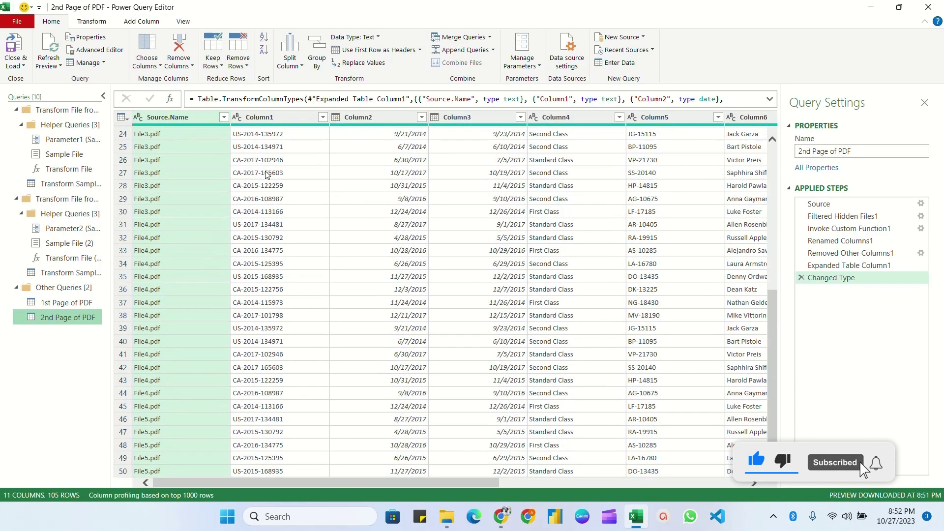
pyautogui.scroll(13, 276, 162)
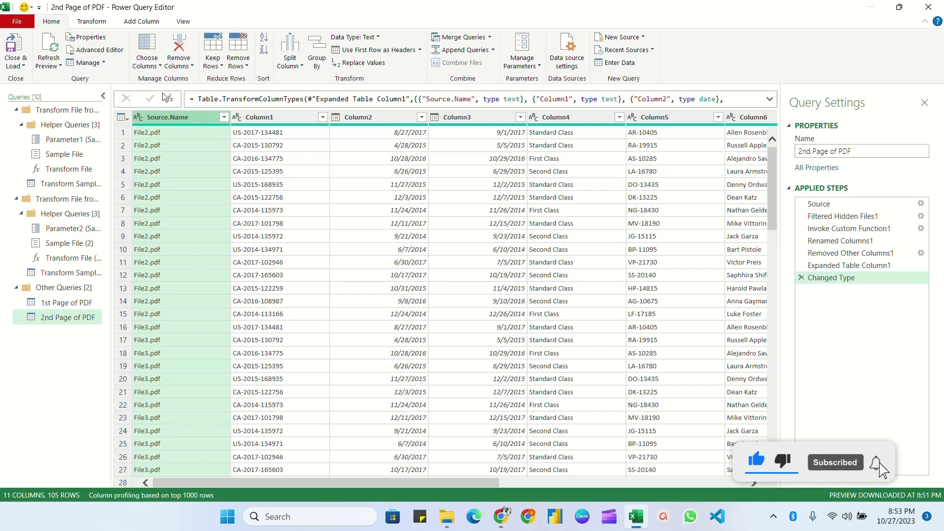
pyautogui.click(142, 21)
pyautogui.click(248, 50)
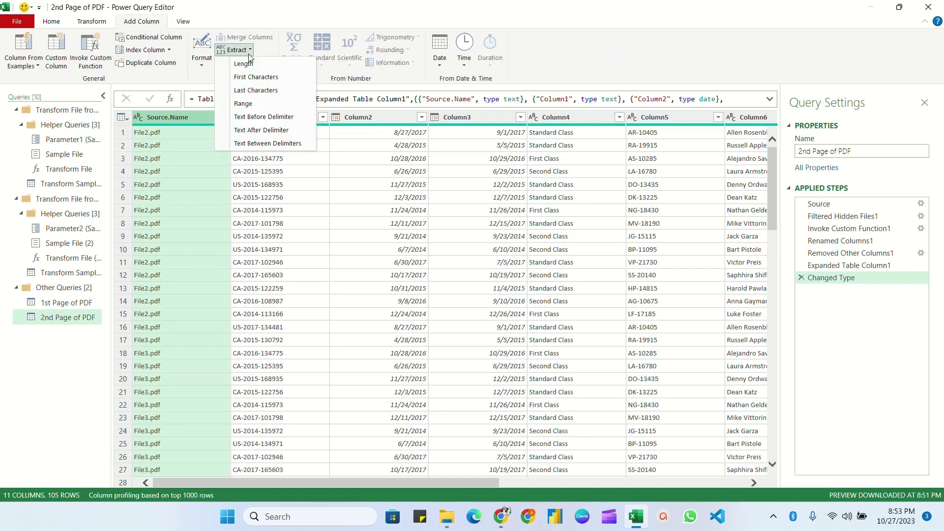
pyautogui.click(248, 142)
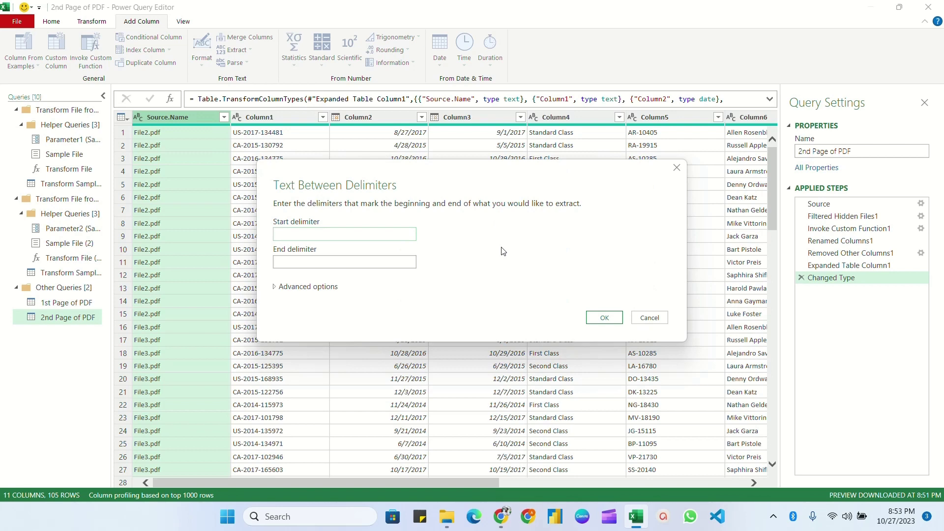
pyautogui.write('.pdf')
pyautogui.click(604, 317)
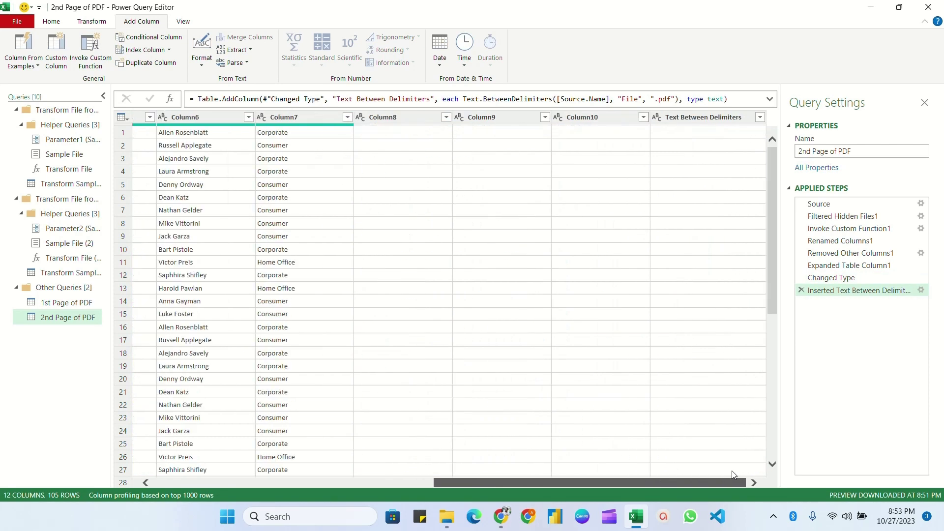
pyautogui.doubleClick(716, 117)
pyautogui.write('F')
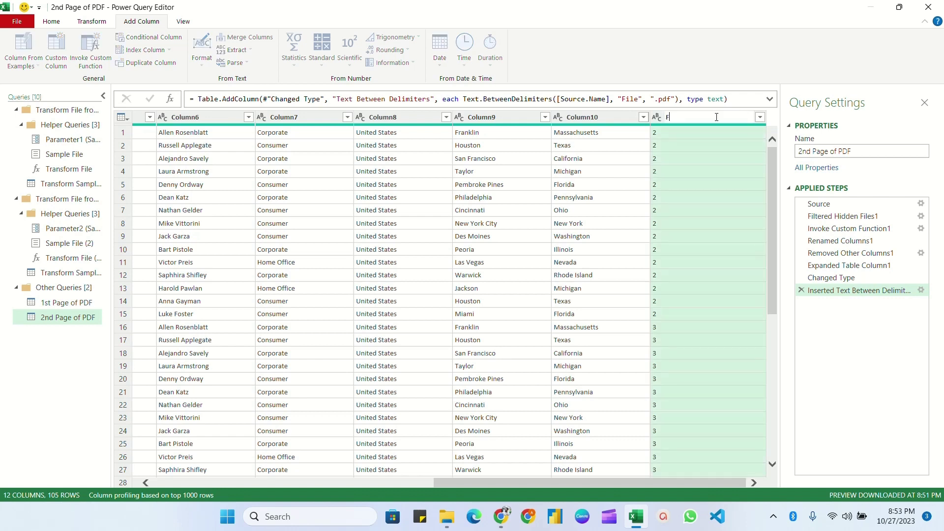
pyautogui.write('ile Number')
pyautogui.press('Return')
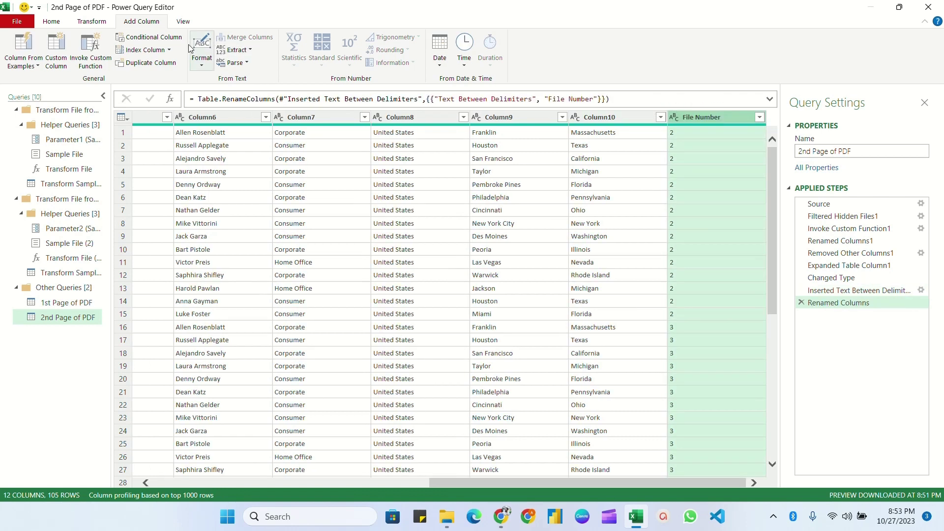
# Step: Make File Number a whole number column, move it to the front, and remove Source.Name
pyautogui.click(51, 21)
pyautogui.click(369, 36)
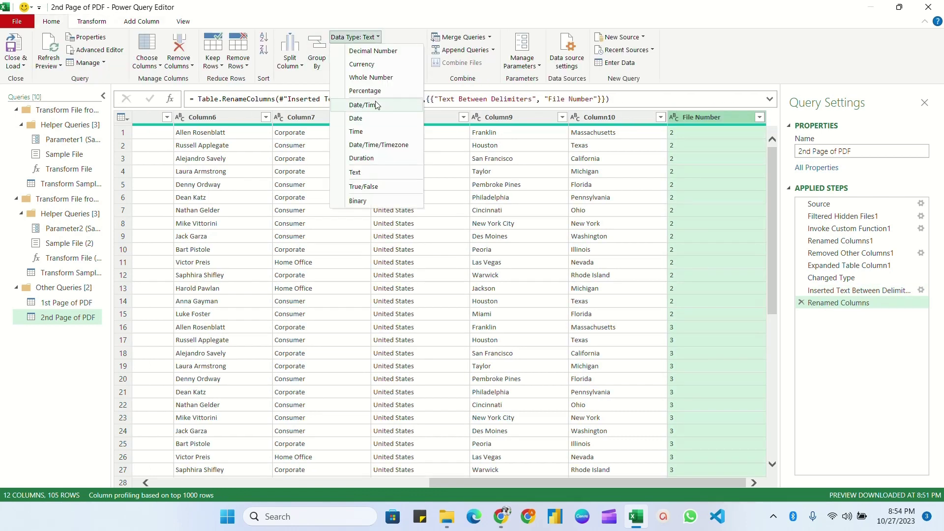
pyautogui.click(360, 76)
pyautogui.moveTo(686, 119); pyautogui.dragTo(125, 120)
pyautogui.click(293, 143)
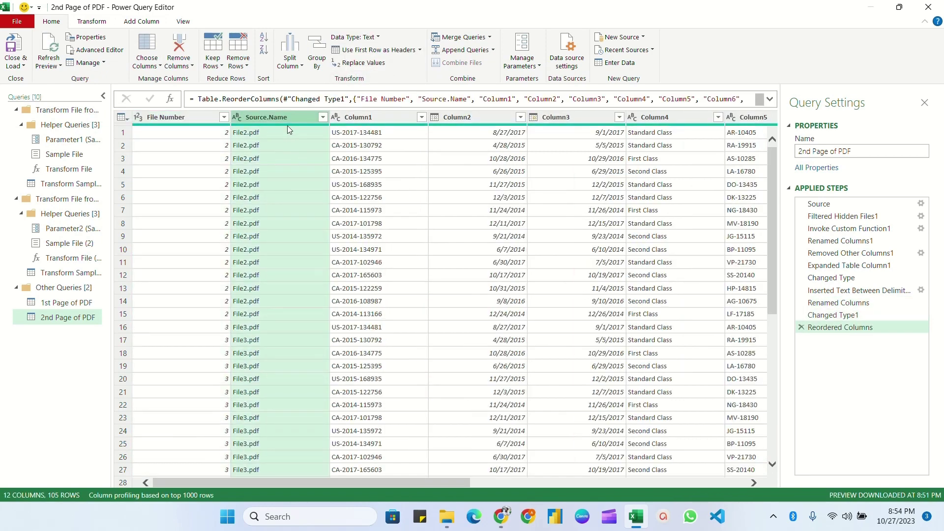
pyautogui.rightClick(285, 117)
pyautogui.click(305, 149)
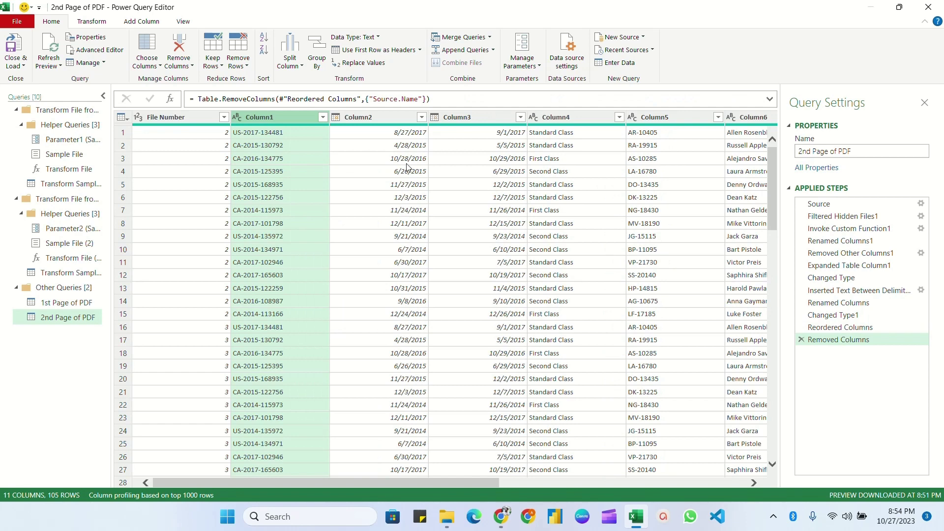
# Step: Load the query to its own sheet, review its file numbers, then bring up Sheet1's tab actions
pyautogui.click(19, 67)
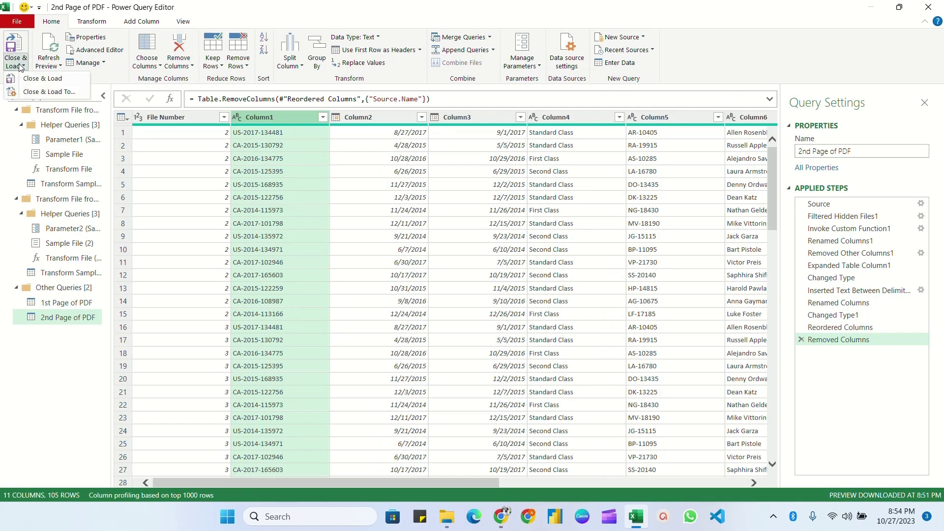
pyautogui.click(35, 79)
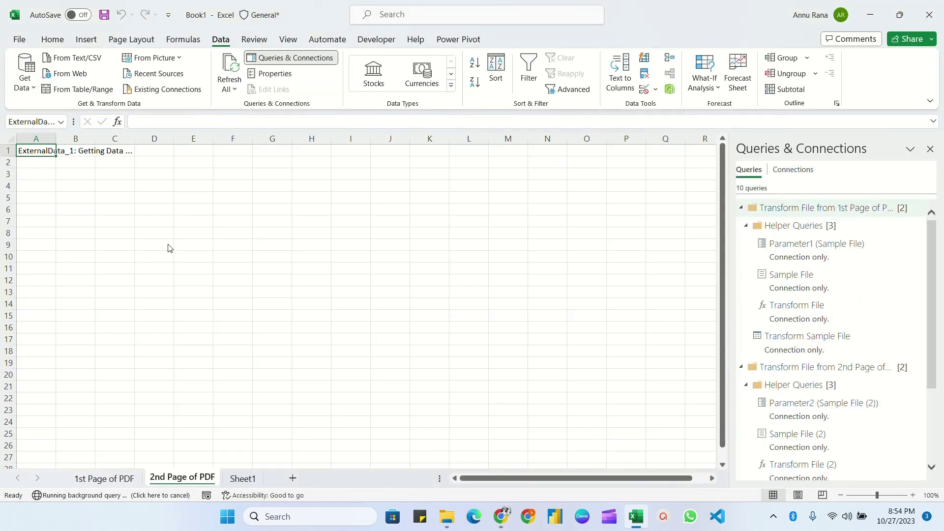
pyautogui.click(163, 219)
pyautogui.click(71, 150)
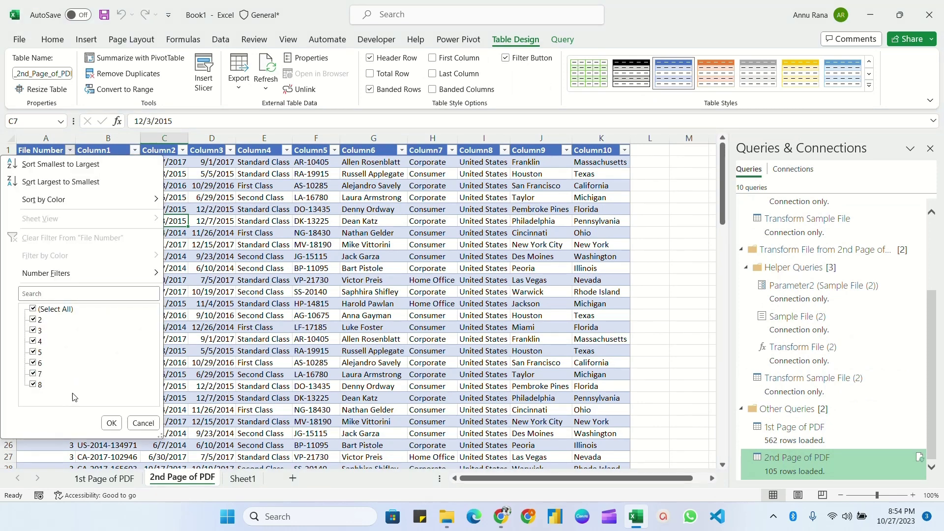
pyautogui.click(131, 421)
pyautogui.click(105, 478)
pyautogui.click(188, 480)
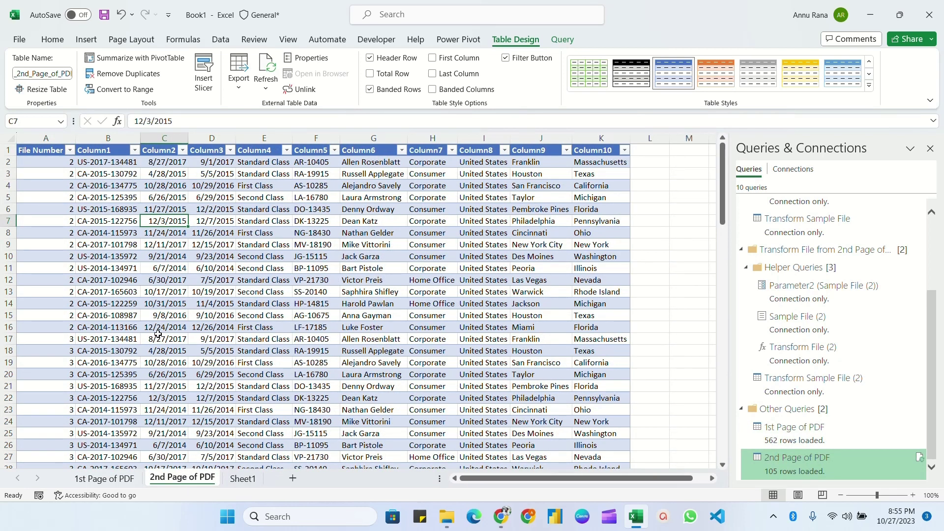
pyautogui.click(242, 478)
pyautogui.rightClick(243, 479)
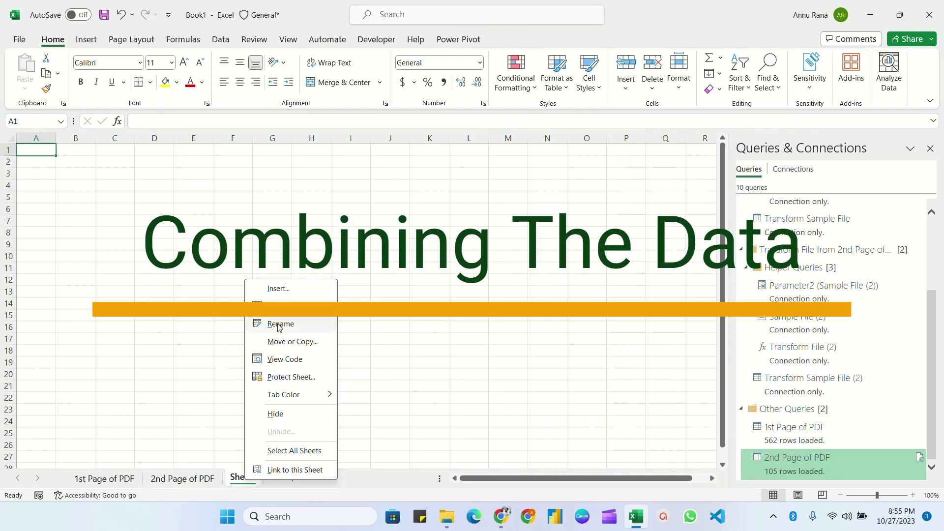
# Step: Rename Sheet1 to MasterData
pyautogui.click(307, 321)
pyautogui.write('Master')
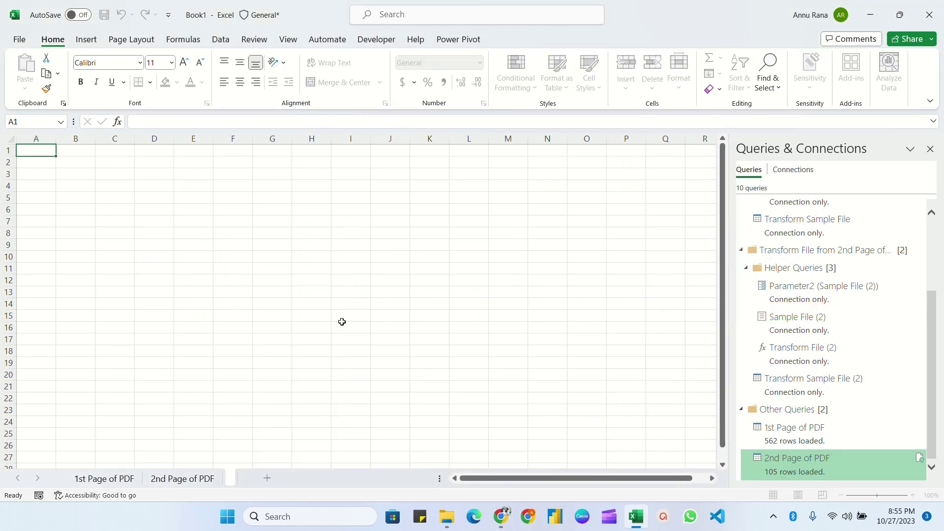
pyautogui.write('Data')
pyautogui.press('Return')
# Step: Copy the 1st Page of PDF table's header row into row 1 of MasterData
pyautogui.hotkey('ctrl', 'pageup')
pyautogui.hotkey('ctrl', 'pageup')
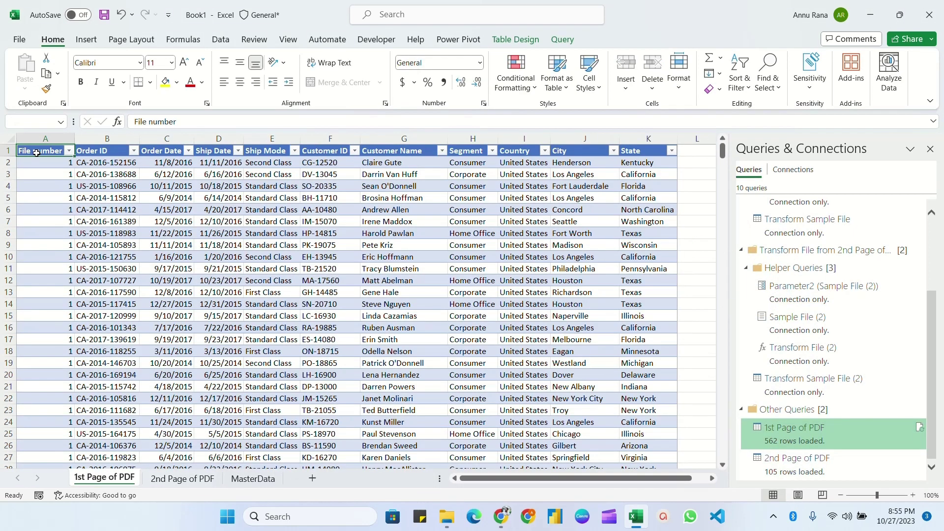
pyautogui.hotkey('ctrl', 'a')
pyautogui.hotkey('ctrl', 'c')
pyautogui.click(253, 478)
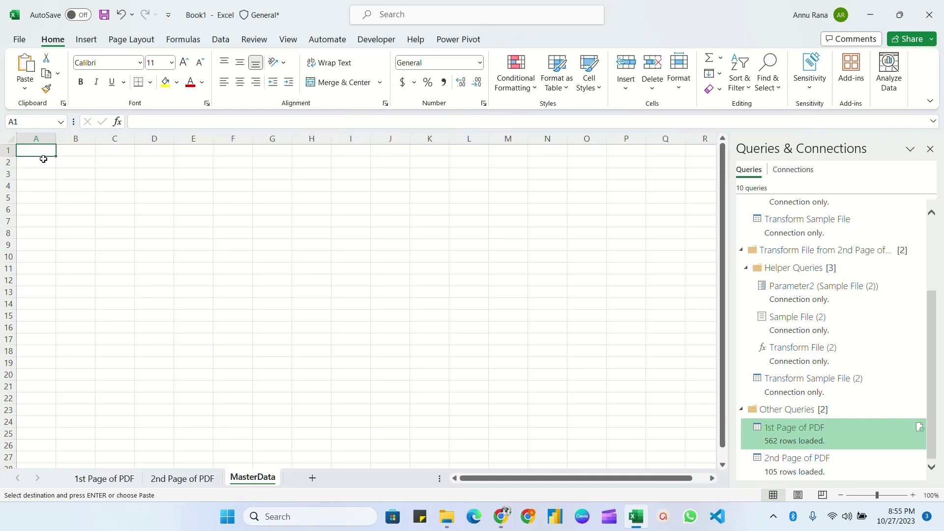
pyautogui.hotkey('ctrl', 'v')
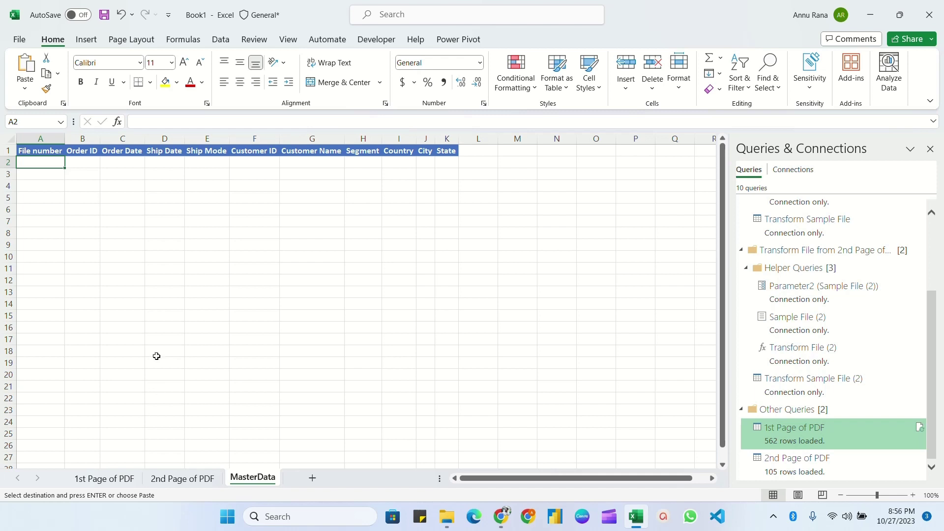
# Step: Check the loaded table names in Table Design, then return to MasterData
pyautogui.click(107, 480)
pyautogui.click(305, 231)
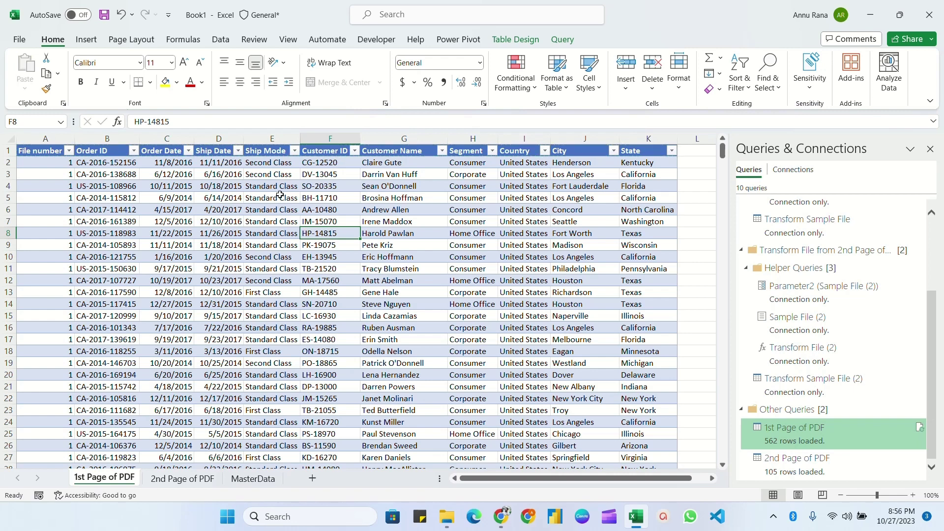
pyautogui.click(520, 39)
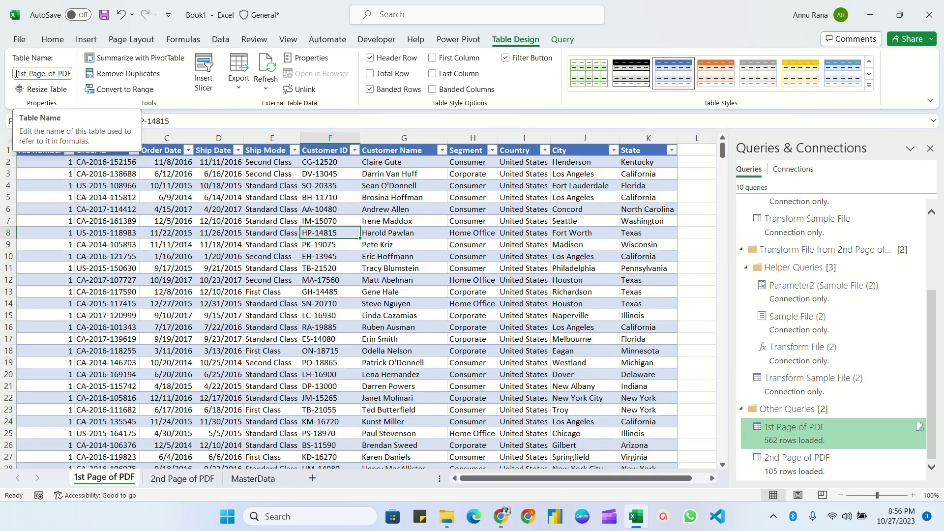
pyautogui.hotkey('ctrl', 'pagedown')
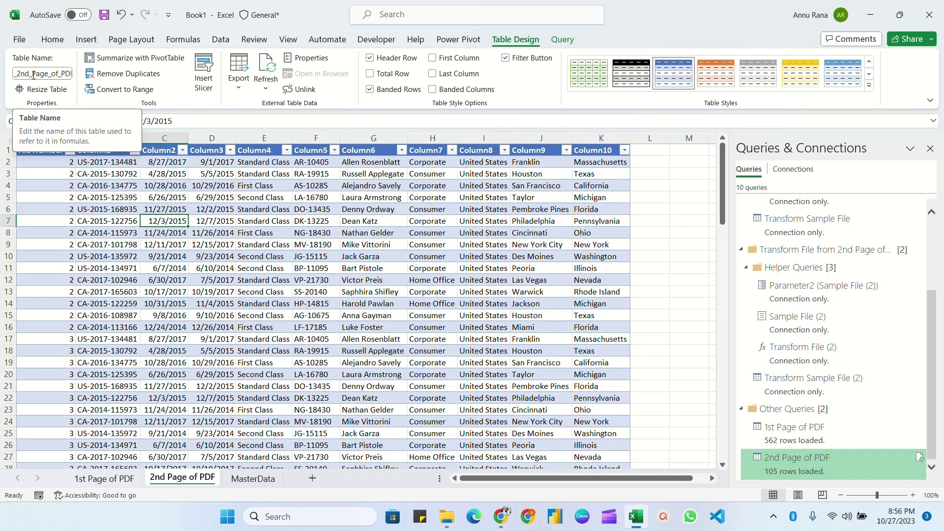
pyautogui.hotkey('ctrl', 'pagedown')
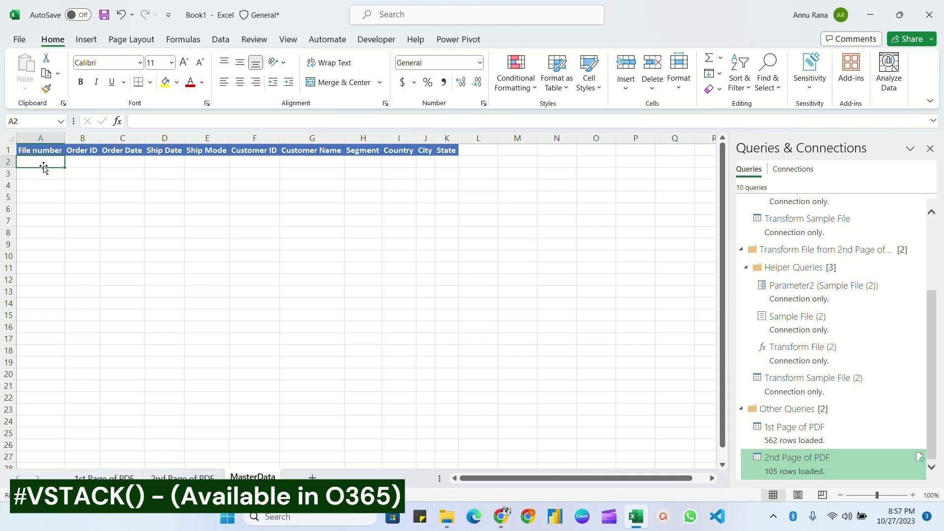
# Step: Enter =VSTACK(_1st_Page_of_PDF,_2nd_Page_of_PDF) in A2, picking both table names from autocomplete
pyautogui.write('=VSTACK(')
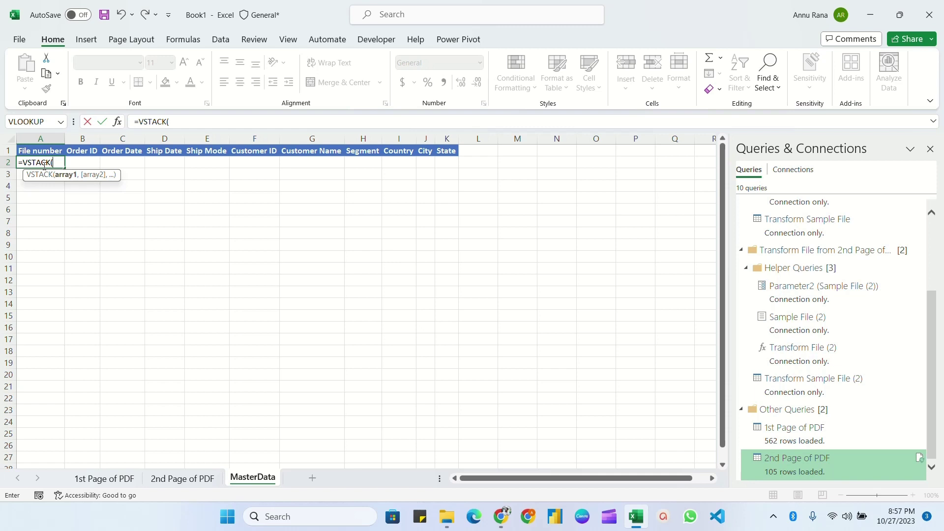
pyautogui.write('_')
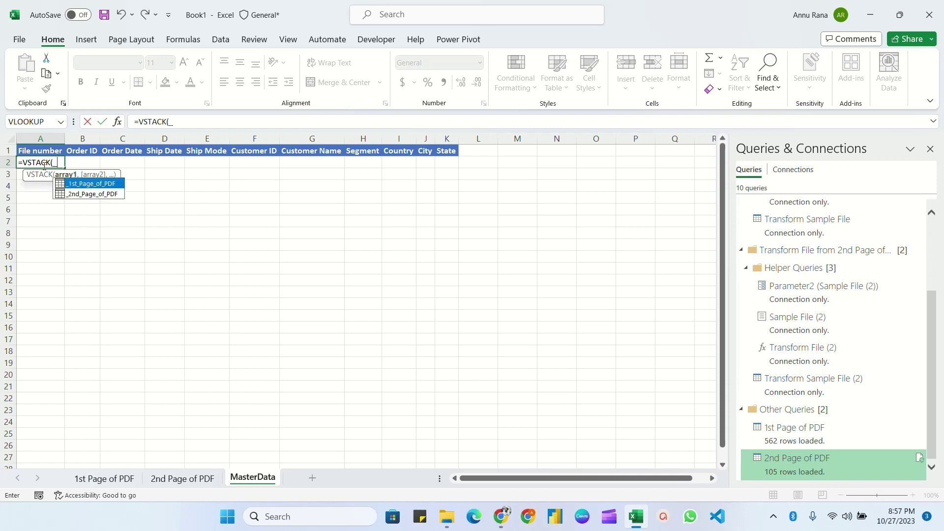
pyautogui.press('Tab')
pyautogui.write(',')
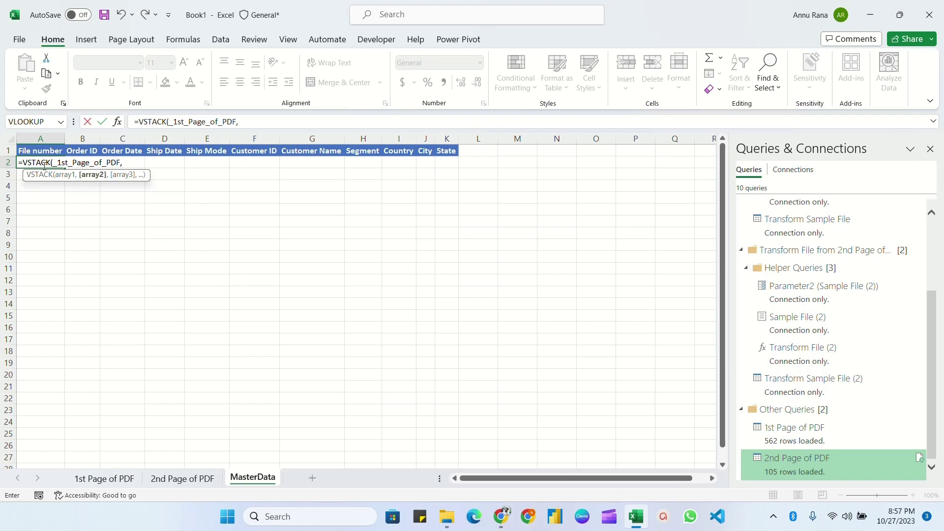
pyautogui.write('_')
pyautogui.press('Down')
pyautogui.press('Tab')
pyautogui.write(')')
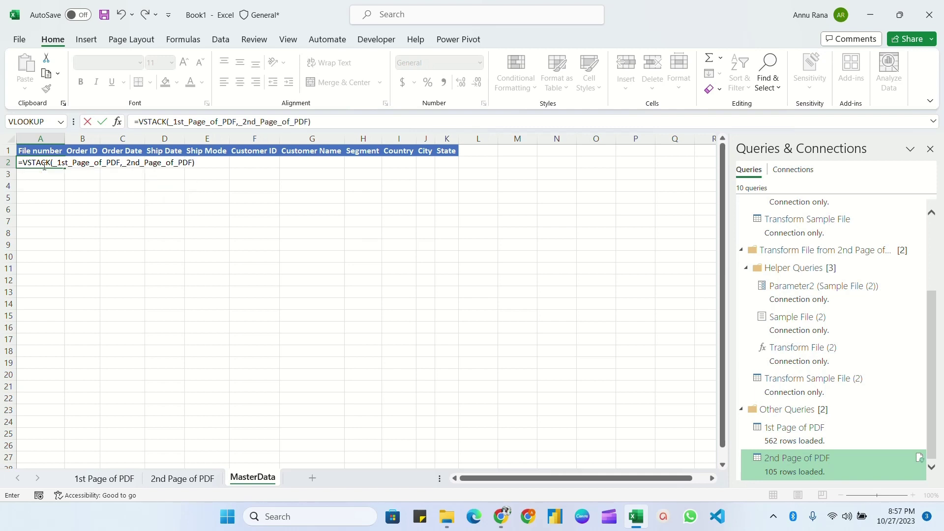
pyautogui.press('Return')
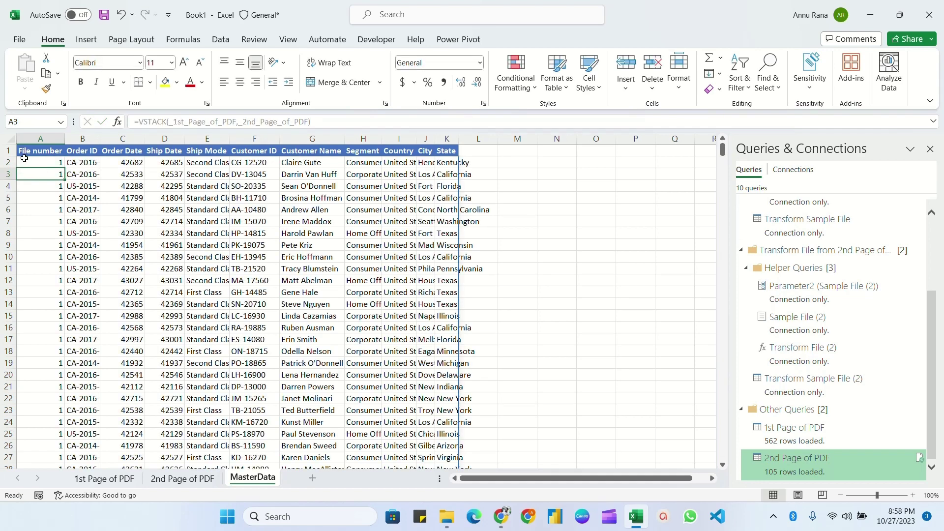
# Step: AutoFit every MasterData column width to its contents
pyautogui.click(13, 143)
pyautogui.doubleClick(65, 139)
pyautogui.scroll(-2, 344, 295)
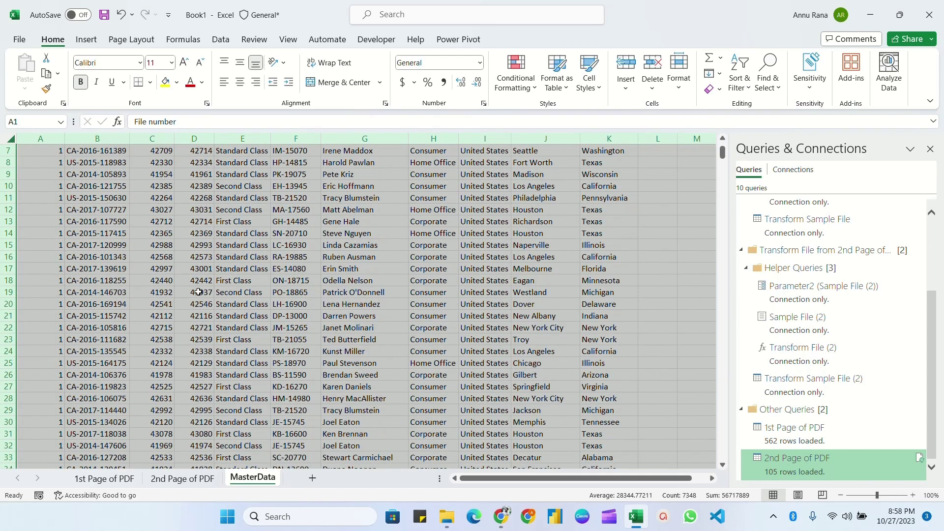
pyautogui.scroll(2, 344, 294)
# Step: Format the Order Date and Ship Date columns as Short Date
pyautogui.click(172, 139)
pyautogui.moveTo(175, 139); pyautogui.dragTo(211, 187)
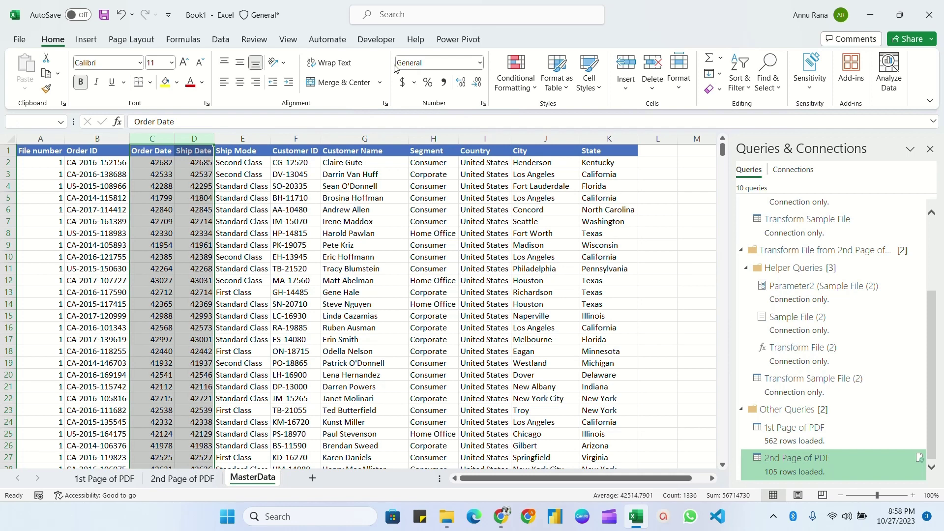
pyautogui.click(481, 64)
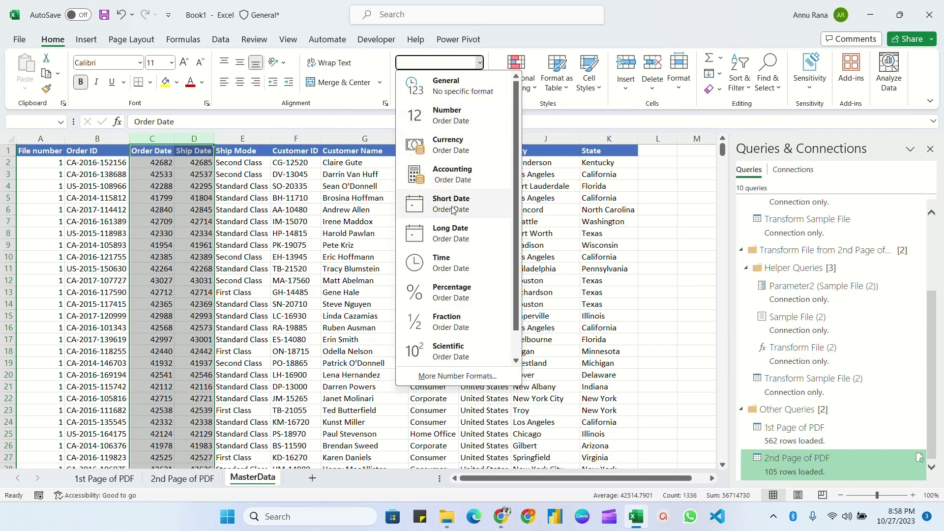
pyautogui.click(453, 210)
pyautogui.scroll(-10, 192, 251)
pyautogui.scroll(10, 191, 251)
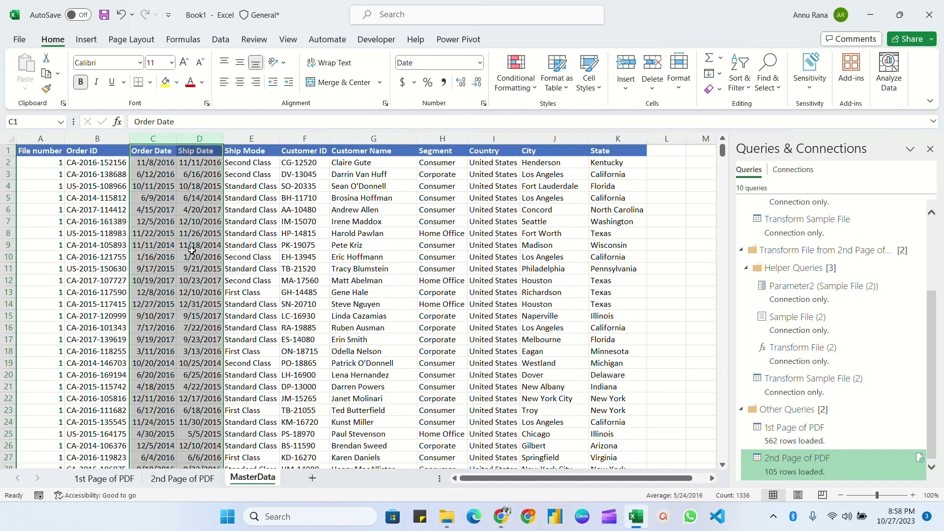
# Step: Browse the stacked data to see where file 2 rows begin, then reselect formula cell A2
pyautogui.click(153, 185)
pyautogui.click(45, 166)
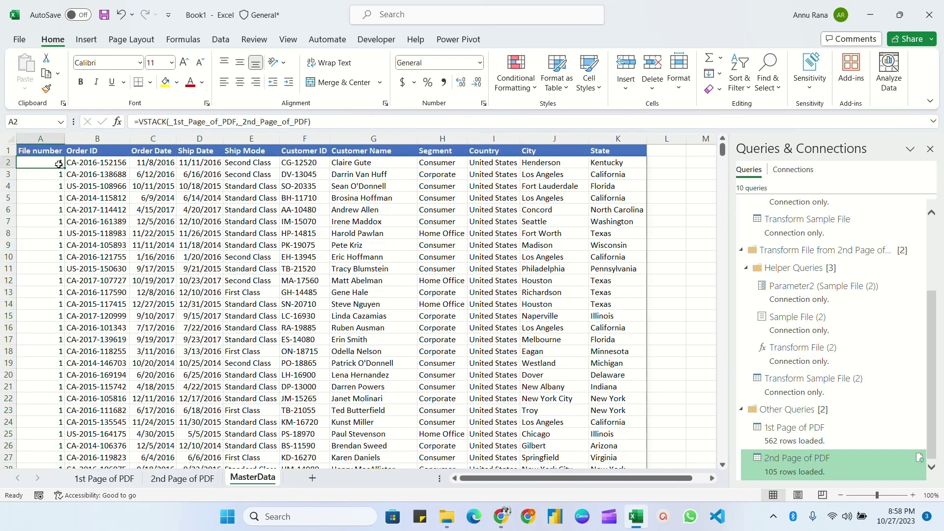
pyautogui.moveTo(722, 150); pyautogui.dragTo(710, 416)
pyautogui.click(41, 288)
pyautogui.press('Down')
pyautogui.press('Down')
pyautogui.press('Down')
pyautogui.press('Down')
pyautogui.press('Down')
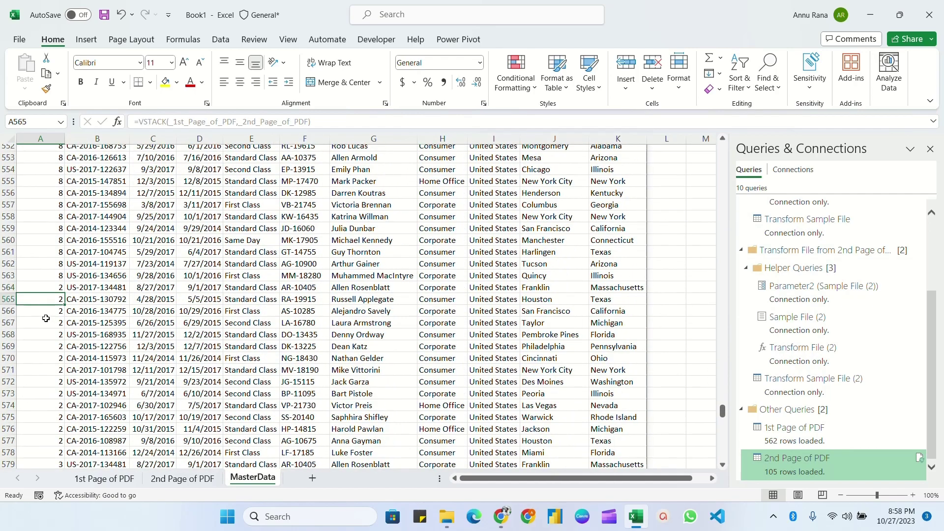
pyautogui.scroll(-4, 47, 304)
pyautogui.scroll(20, 101, 277)
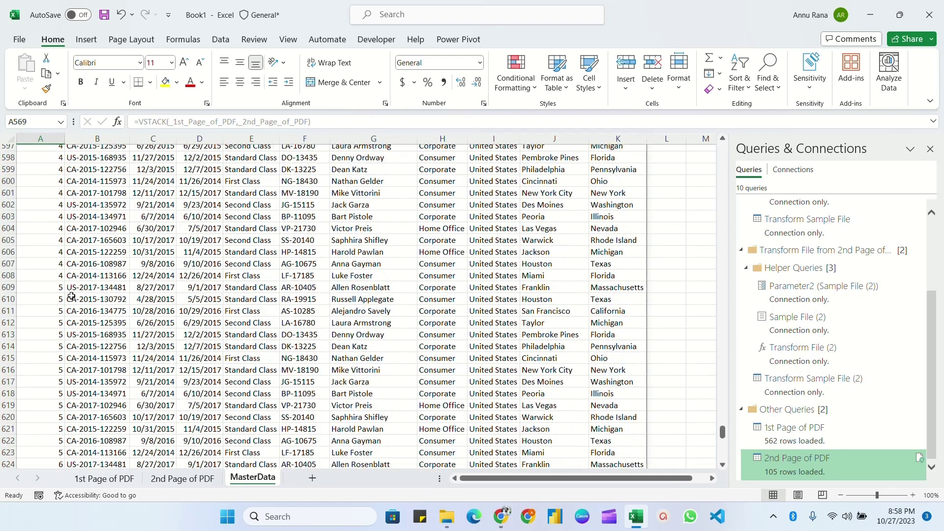
pyautogui.click(41, 163)
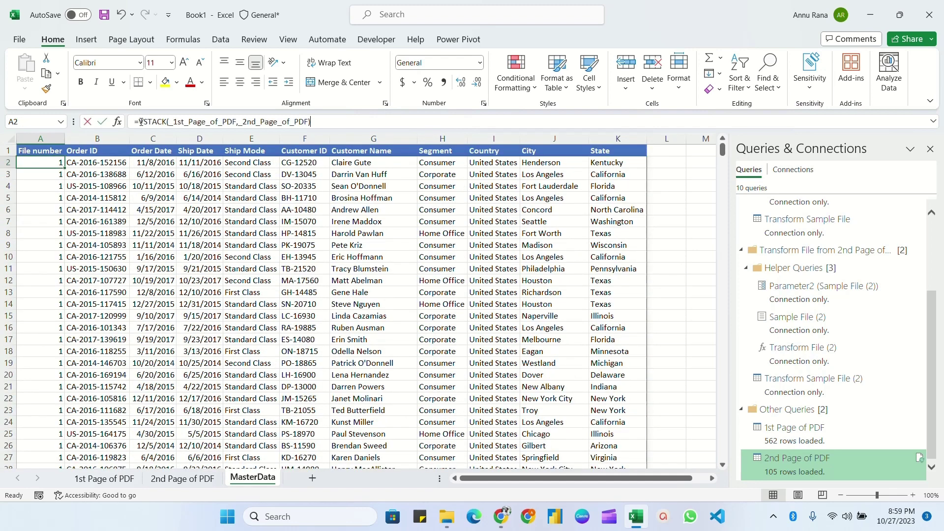
# Step: Change A2 to =SORT(VSTACK(_1st_Page_of_PDF,_2nd_Page_of_PDF)) and confirm the data ends at row 668
pyautogui.click(138, 122)
pyautogui.write('SORT(')
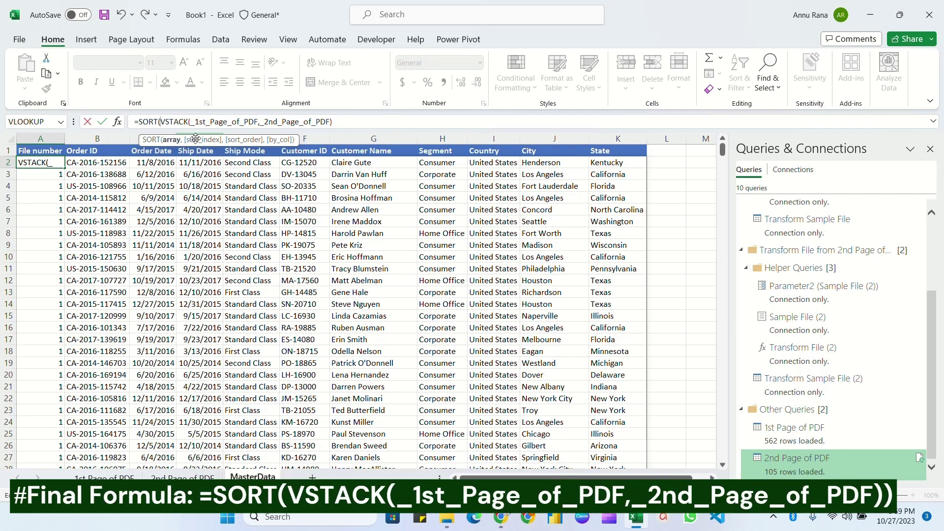
pyautogui.click(346, 123)
pyautogui.write(')')
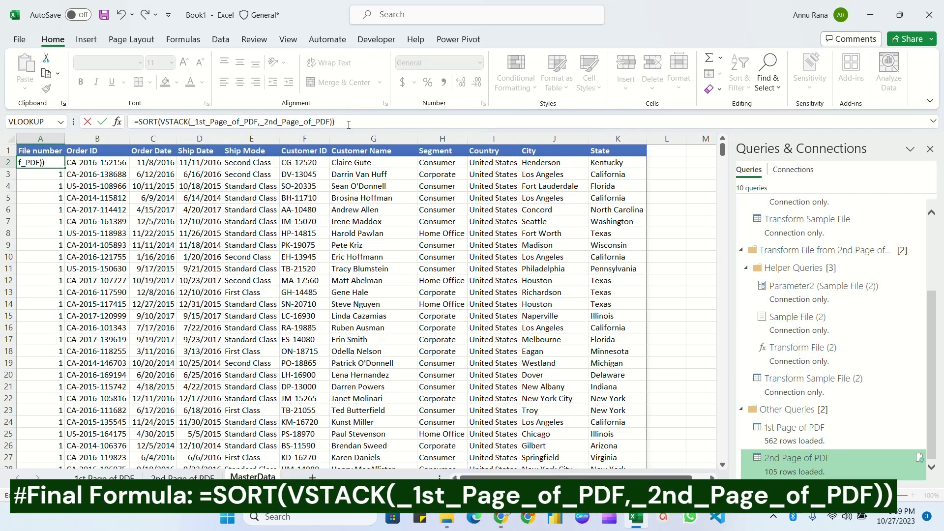
pyautogui.press('Return')
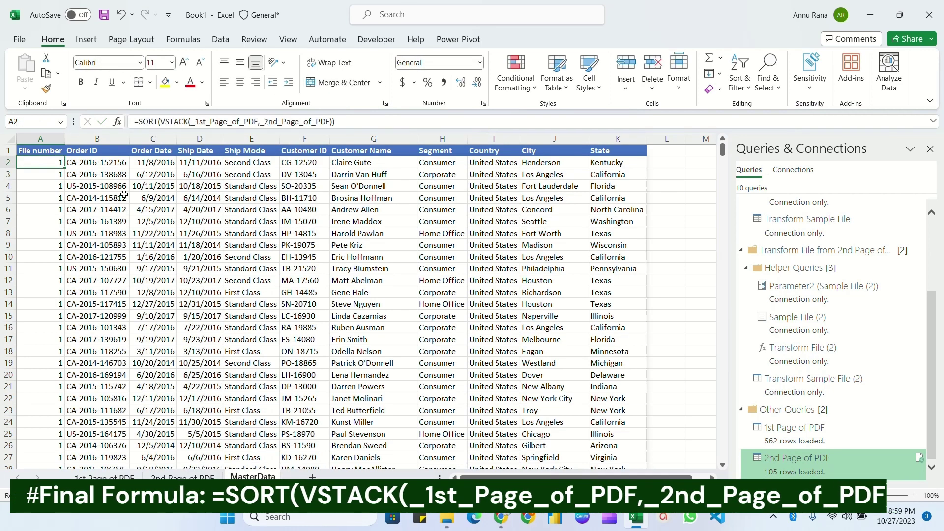
pyautogui.hotkey('ctrl', 'Down')
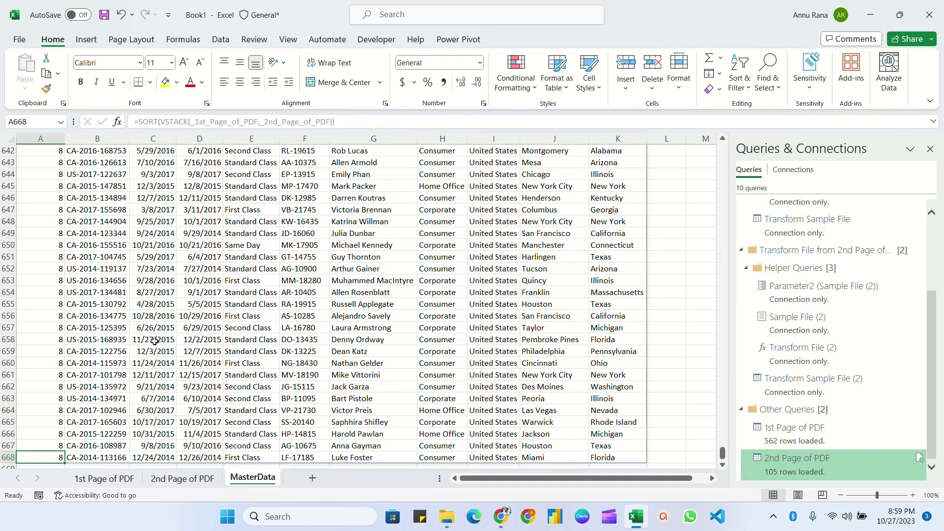
pyautogui.scroll(20, 154, 341)
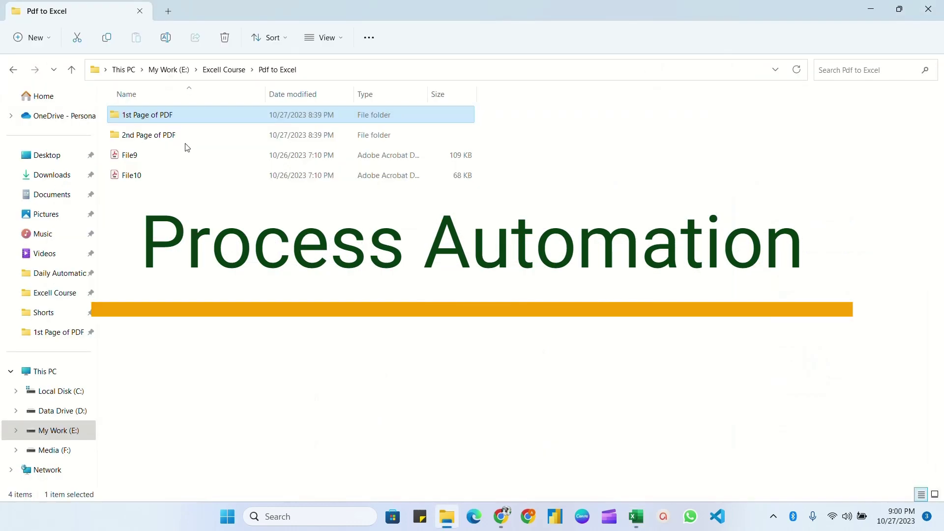
# Step: Review the eight PDFs in 1st Page of PDF and seven in 2nd Page of PDF
pyautogui.doubleClick(152, 115)
pyautogui.moveTo(148, 274); pyautogui.dragTo(280, 94)
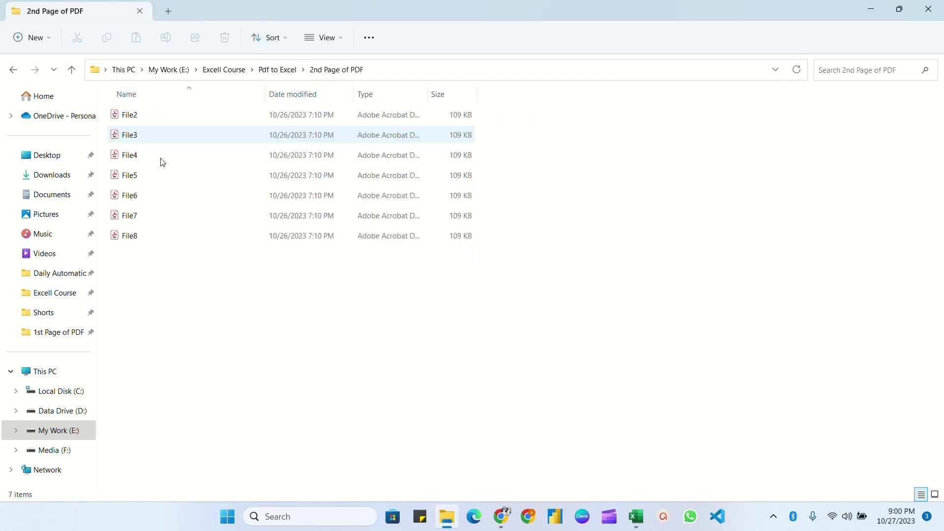
pyautogui.moveTo(204, 281); pyautogui.dragTo(133, 112)
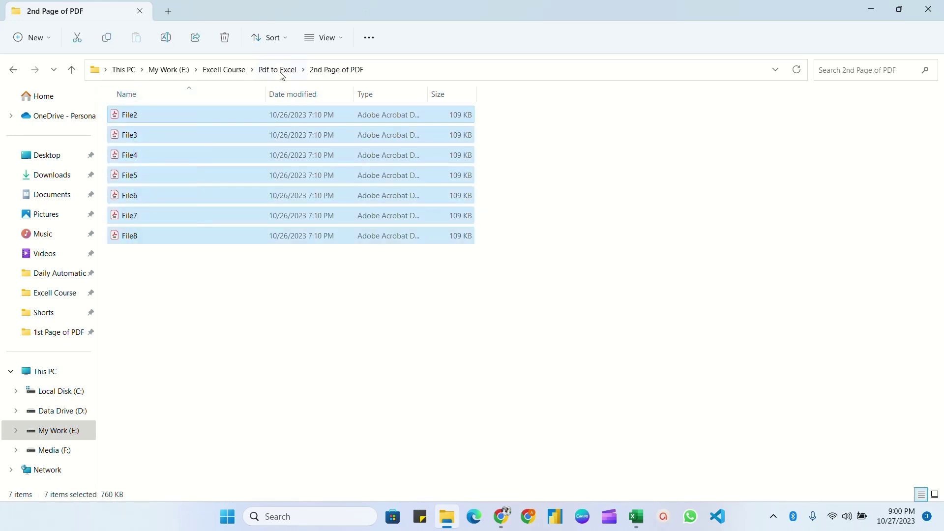
pyautogui.click(277, 69)
# Step: Open File9.pdf in Acrobat to inspect its table
pyautogui.moveTo(154, 195); pyautogui.dragTo(135, 160)
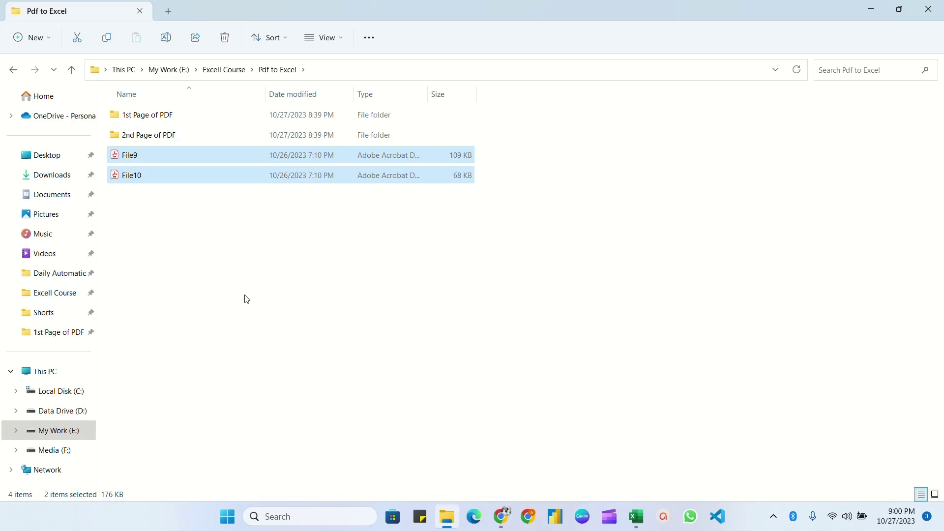
pyautogui.click(150, 160)
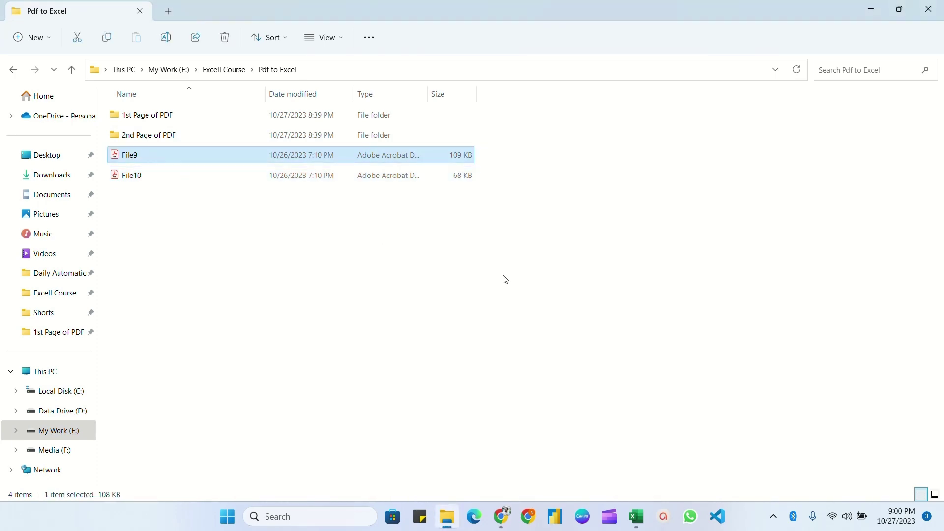
pyautogui.press('Return')
pyautogui.scroll(-10, 512, 244)
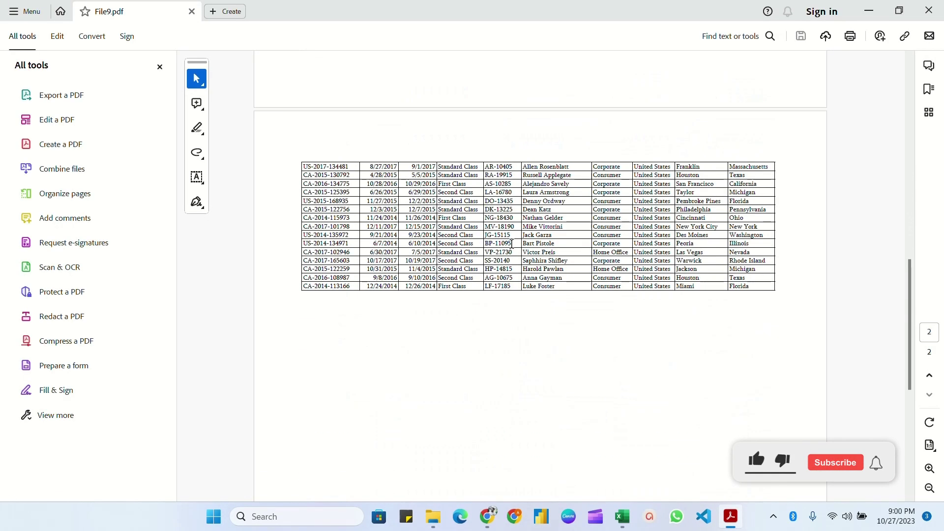
pyautogui.scroll(2, 511, 244)
pyautogui.hotkey('alt', 'Tab')
# Step: Open File10.pdf to inspect its table, then close Acrobat with all its tabs
pyautogui.click(139, 176)
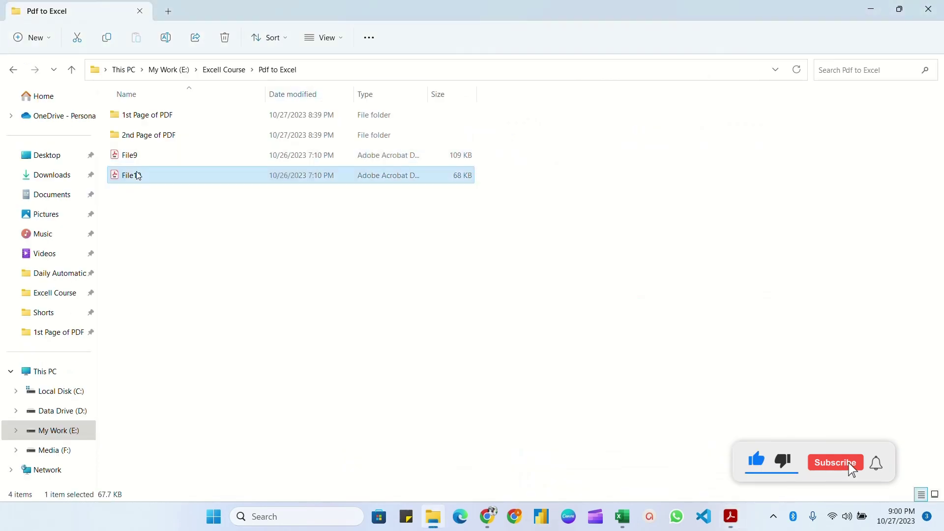
pyautogui.press('Return')
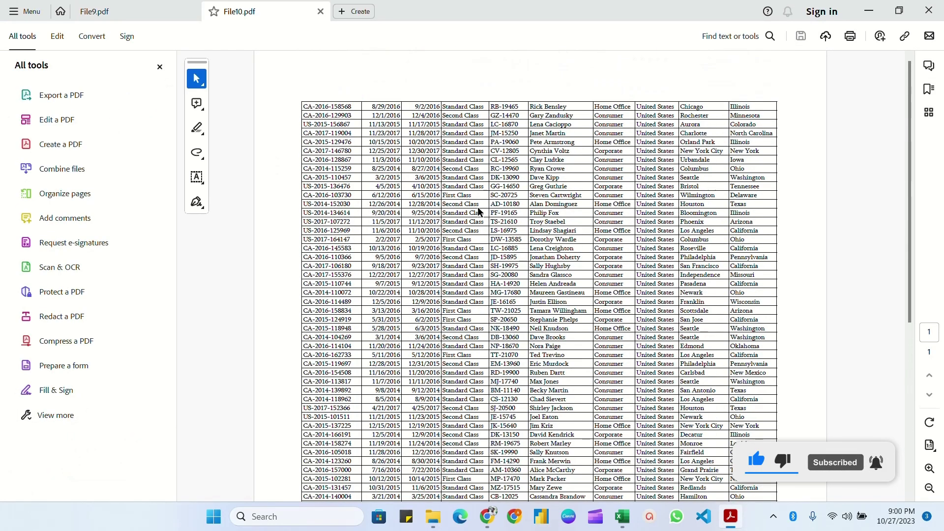
pyautogui.click(928, 10)
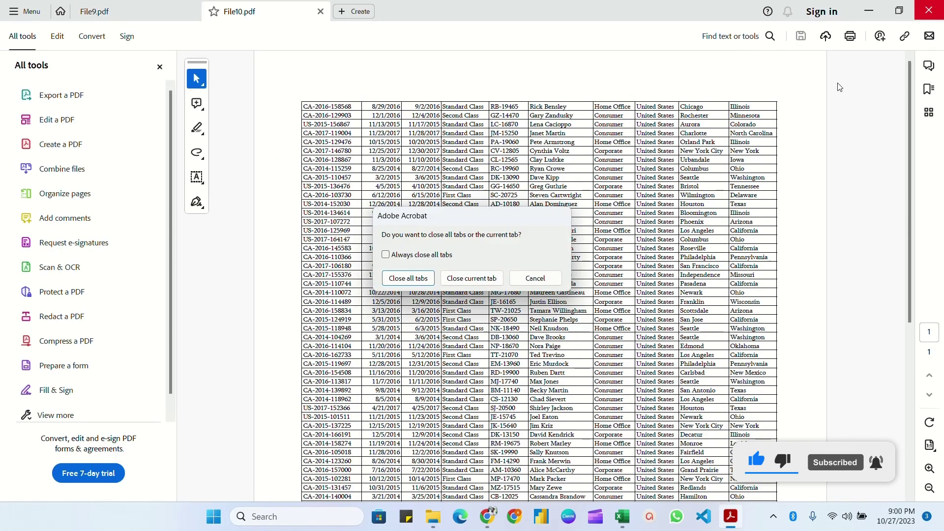
pyautogui.click(408, 278)
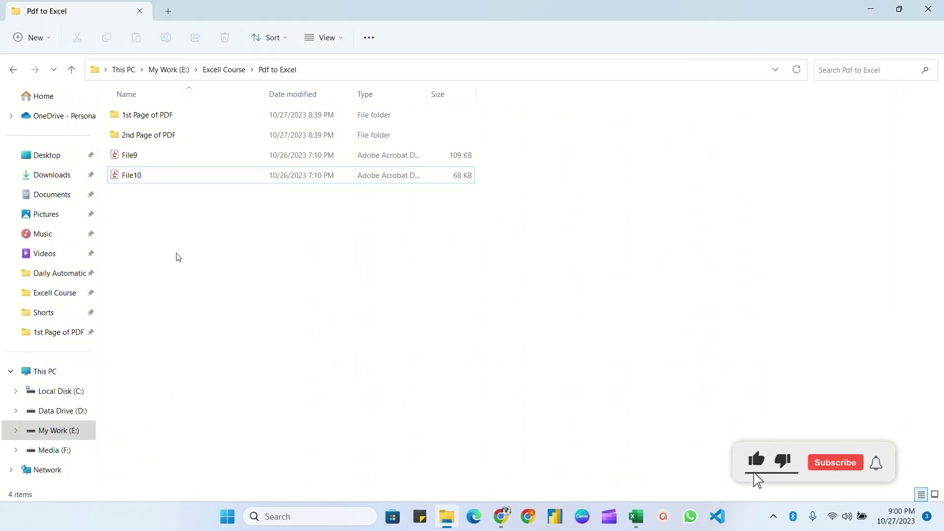
# Step: Copy File9 into both the 1st Page of PDF and 2nd Page of PDF folders
pyautogui.click(136, 161)
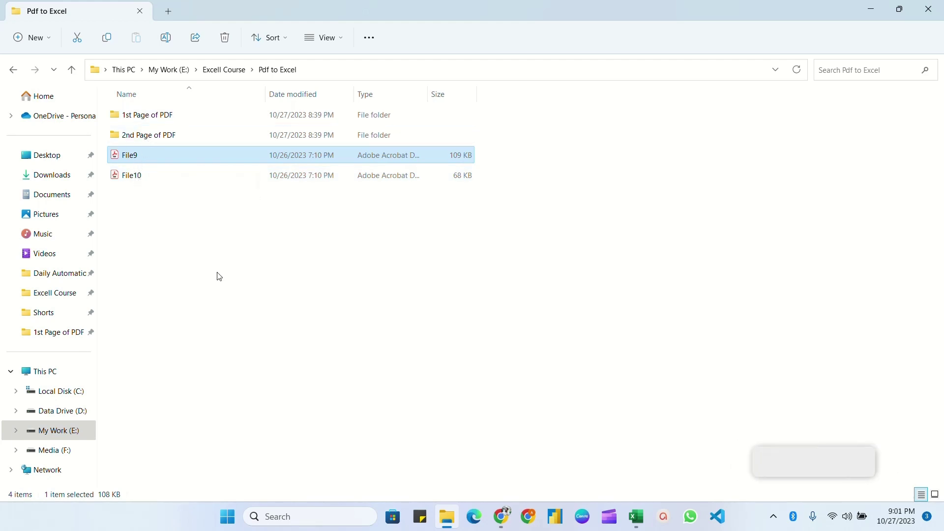
pyautogui.press('Home')
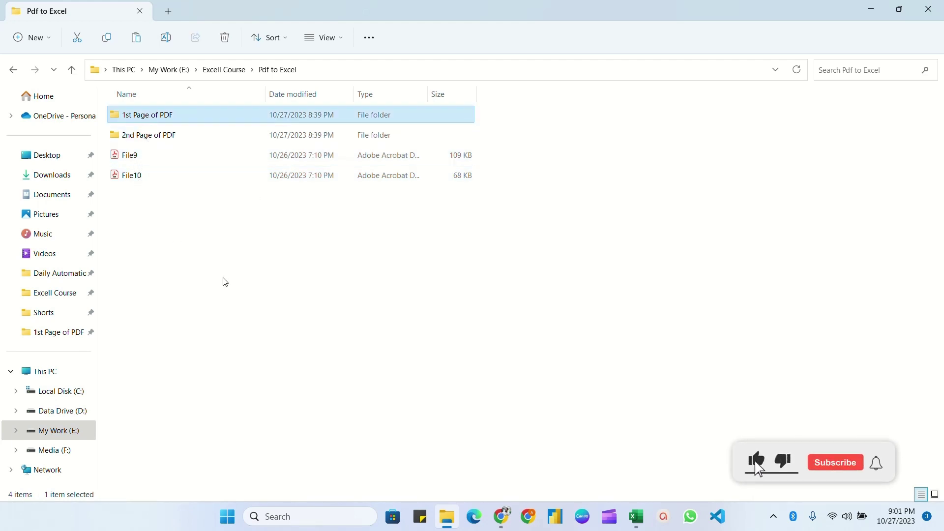
pyautogui.press('Return')
pyautogui.press('BackSpace')
pyautogui.press('Down')
pyautogui.press('Return')
pyautogui.press('BackSpace')
# Step: Add File10 to the 1st Page of PDF folder and return to Pdf to Excel
pyautogui.click(140, 176)
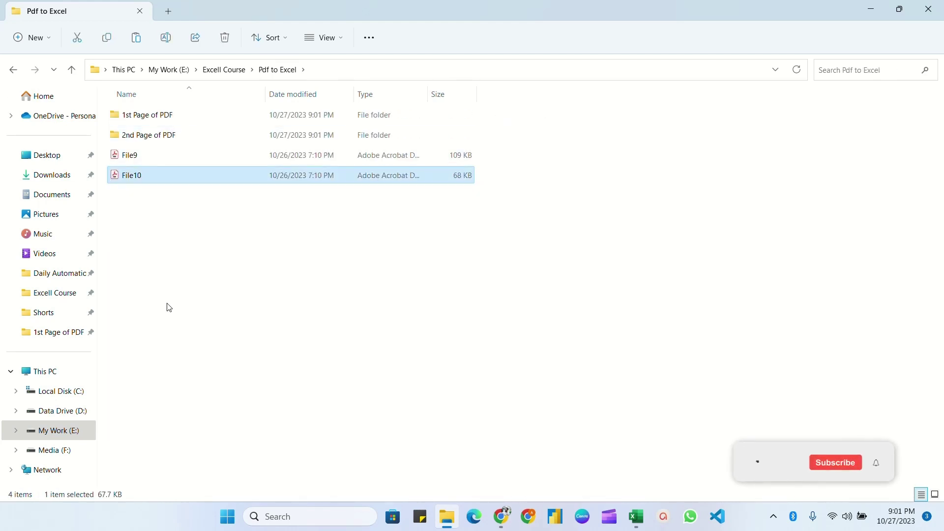
pyautogui.doubleClick(157, 113)
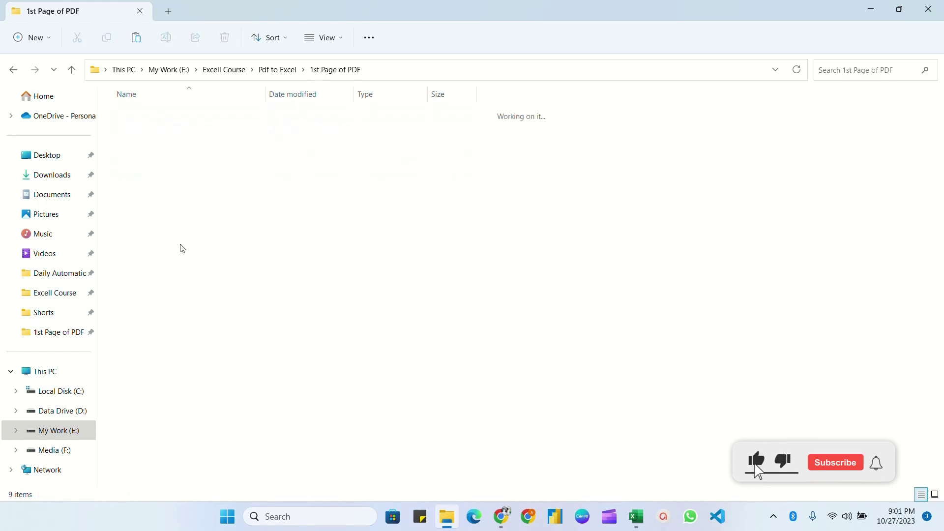
pyautogui.click(189, 297)
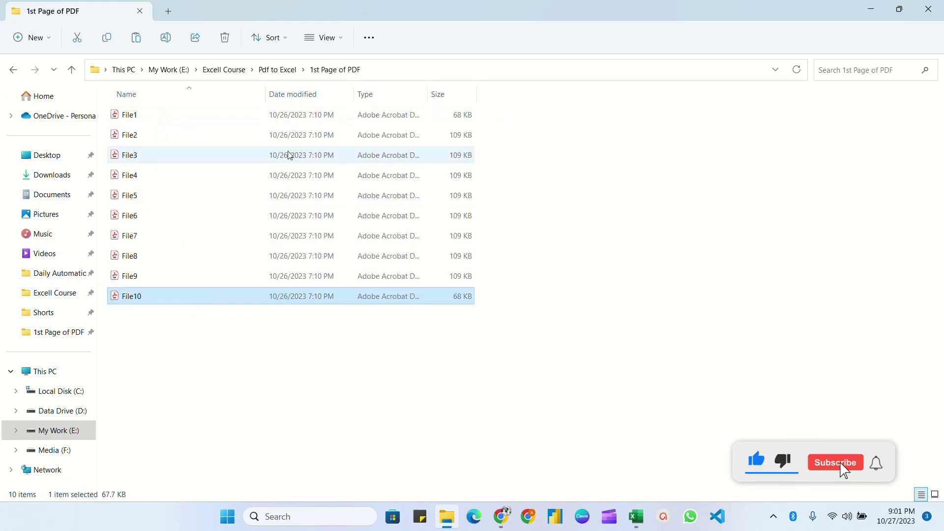
pyautogui.click(285, 68)
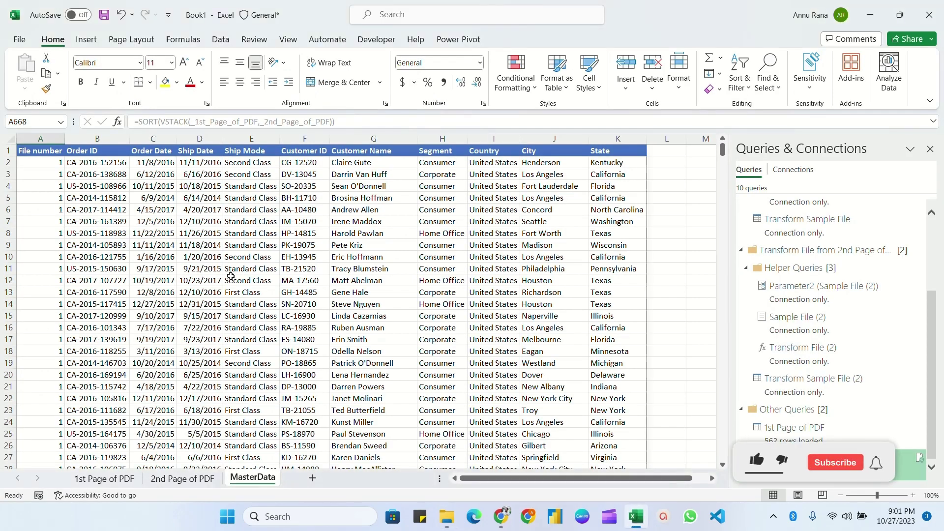
# Step: Check both PDF sheets, then refresh all queries so 1st Page of PDF loads 681 rows
pyautogui.click(105, 479)
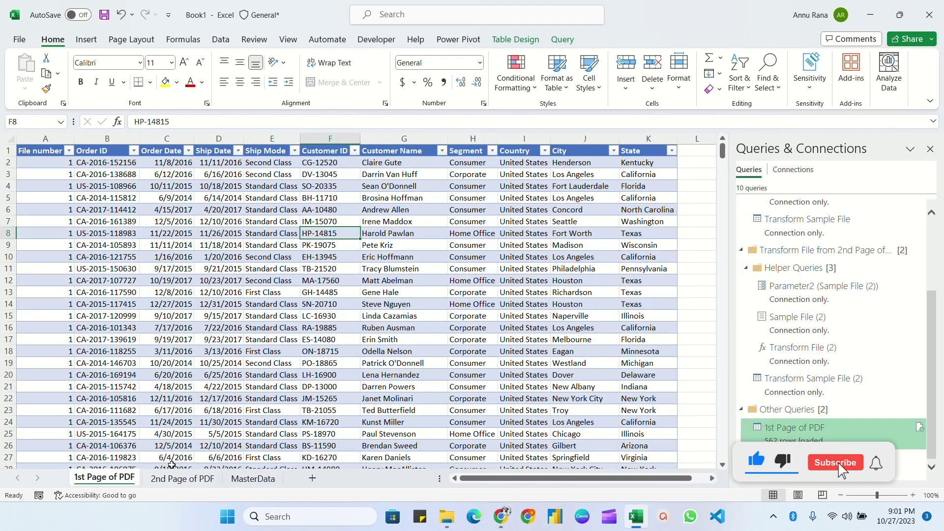
pyautogui.click(181, 479)
pyautogui.click(105, 479)
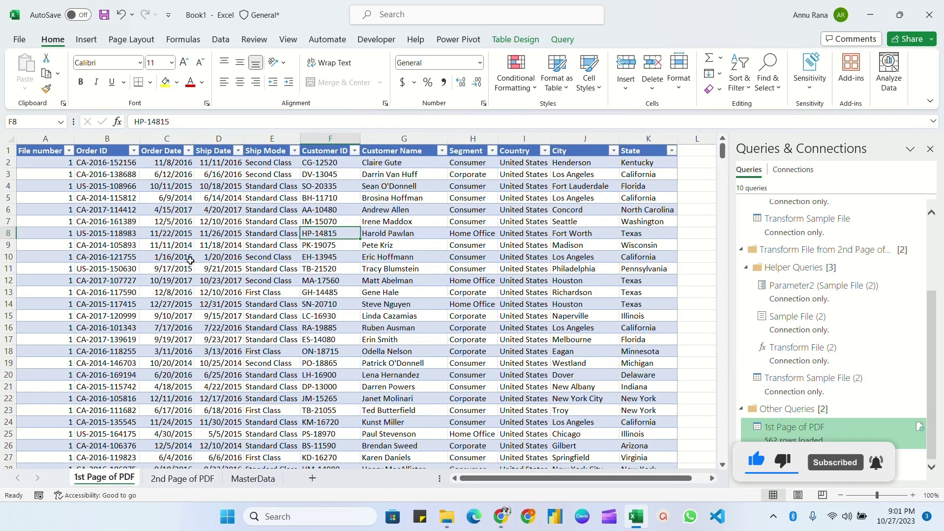
pyautogui.click(220, 40)
pyautogui.click(229, 89)
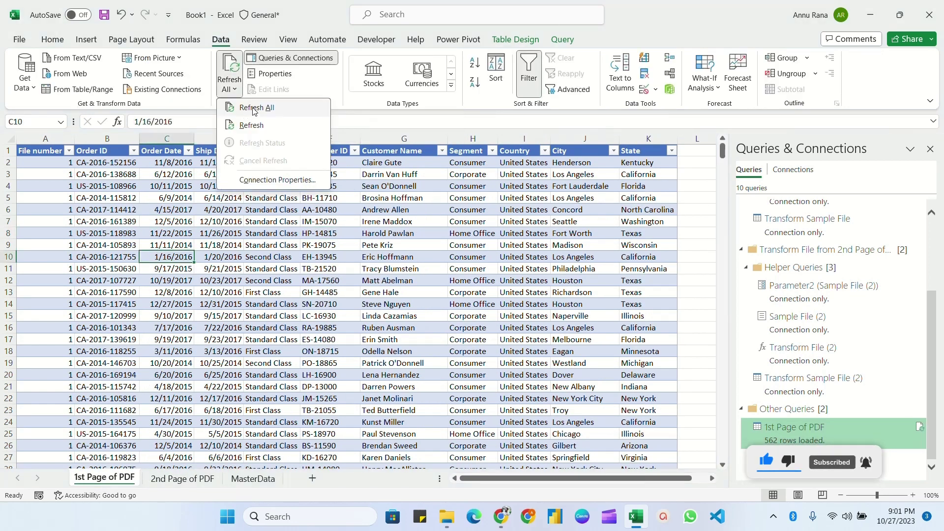
pyautogui.click(252, 109)
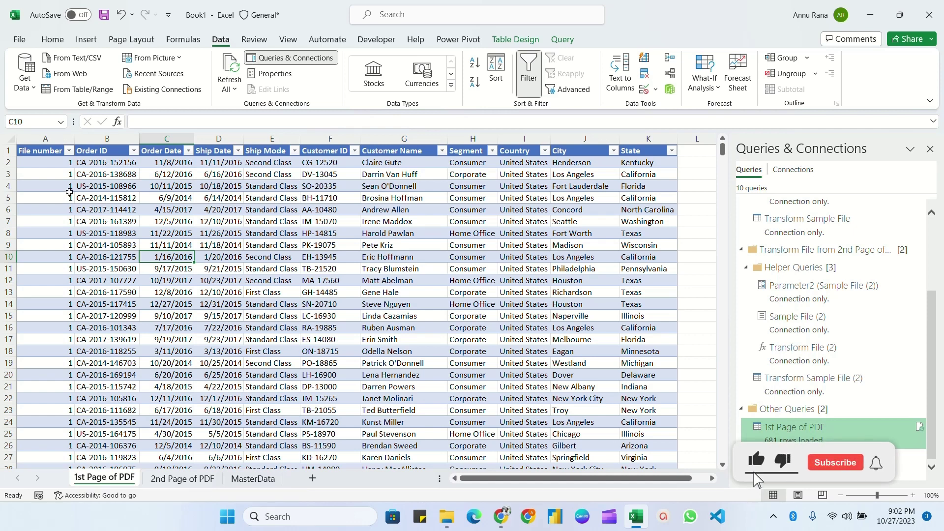
pyautogui.hotkey('alt', 'Tab')
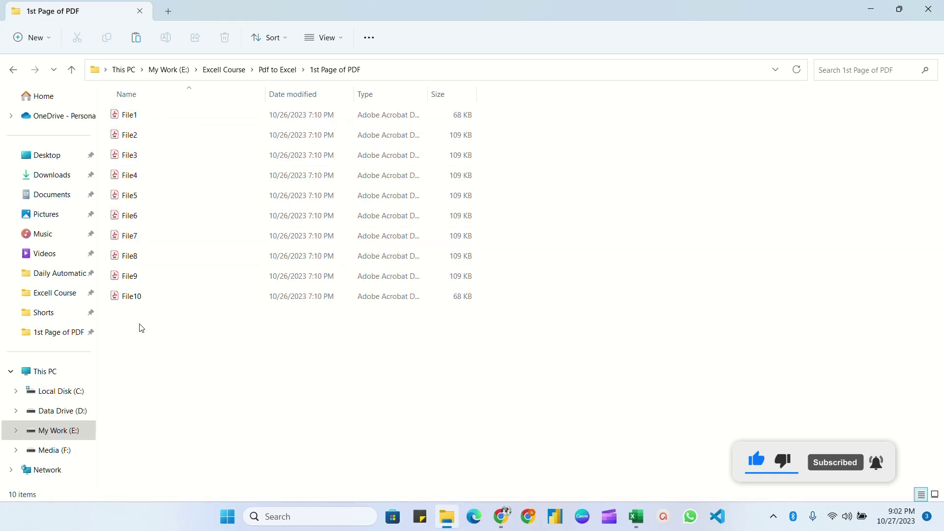
# Step: Check that the first query sheet's File number list now reaches 10
pyautogui.hotkey('alt', 'Tab')
pyautogui.click(68, 150)
pyautogui.scroll(-2, 153, 361)
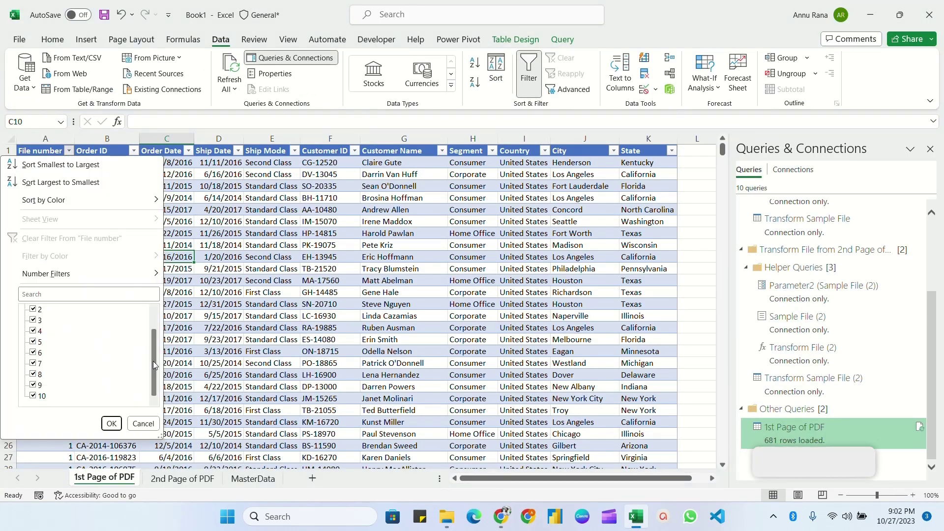
# Step: In Explorer, compare against the eight PDFs in the 2nd Page of PDF folder
pyautogui.hotkey('alt', 'Tab')
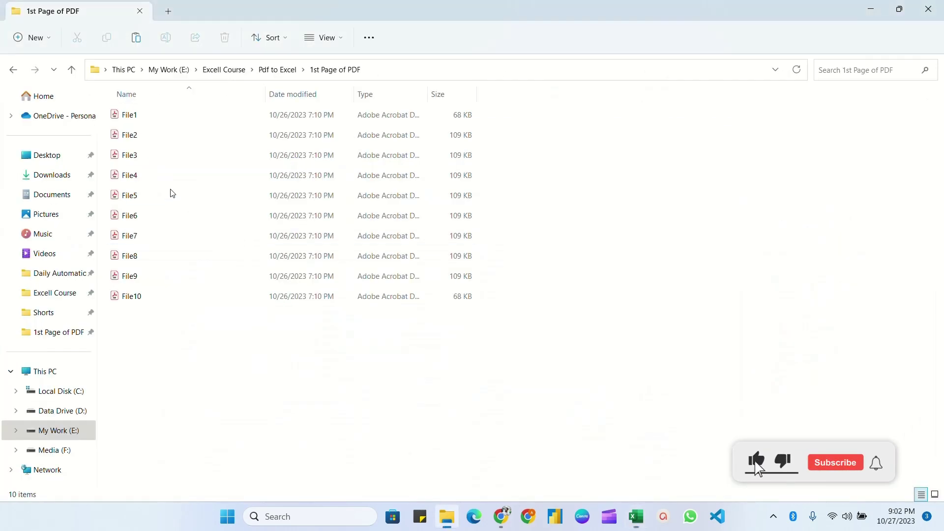
pyautogui.click(278, 70)
pyautogui.doubleClick(143, 129)
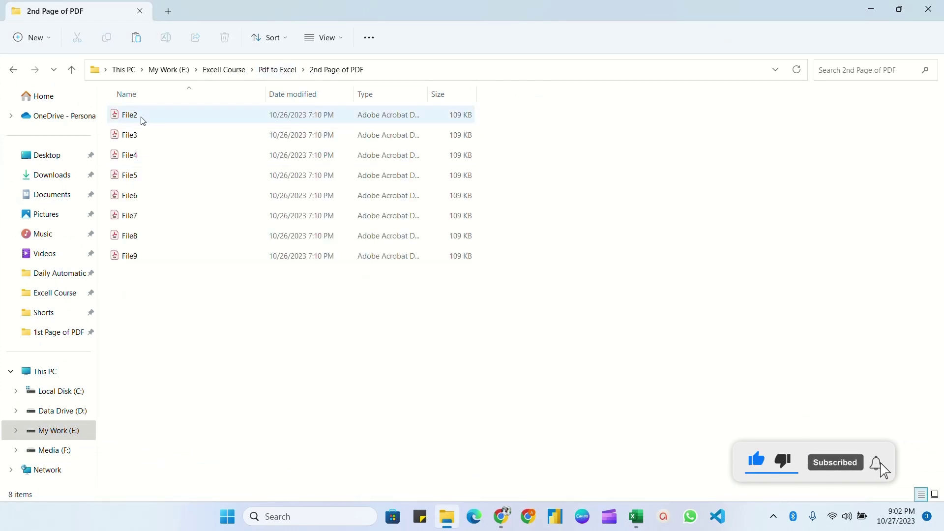
pyautogui.moveTo(197, 301); pyautogui.dragTo(137, 116)
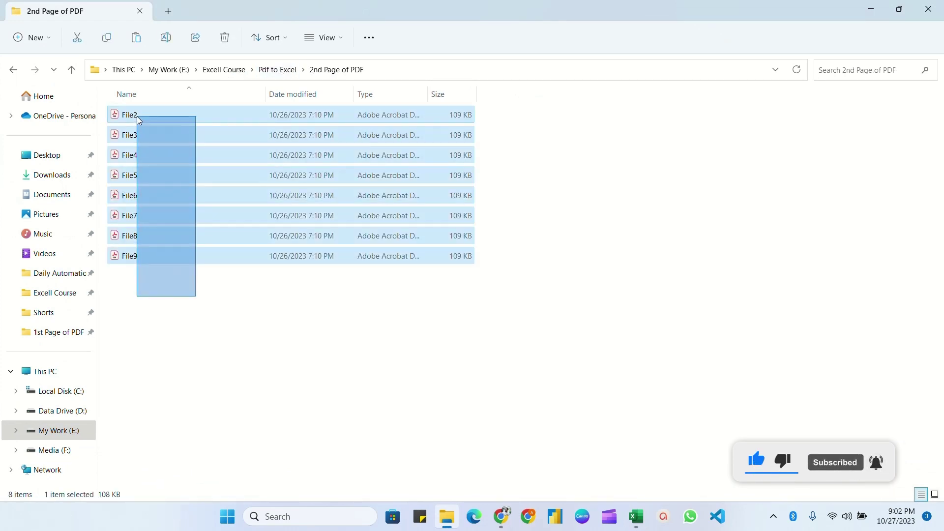
pyautogui.click(171, 295)
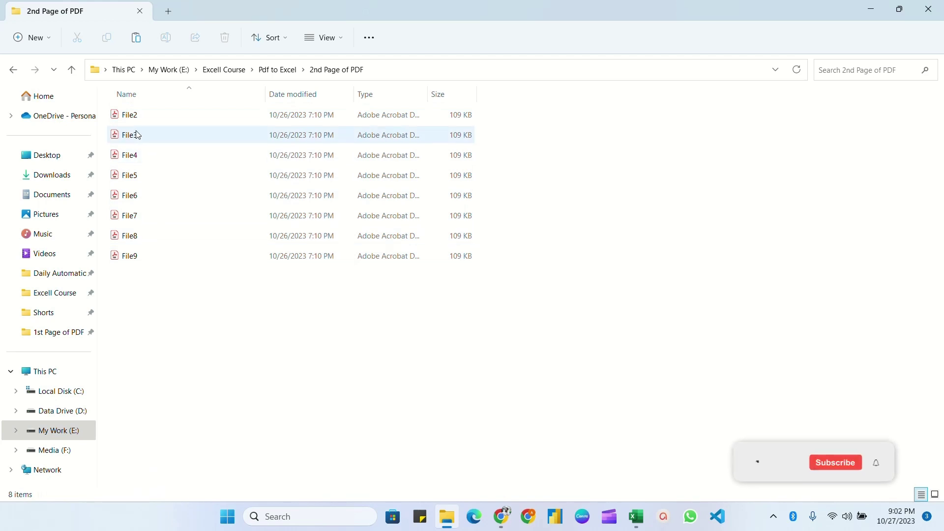
# Step: Confirm the 2nd Page of PDF sheet lists File Numbers 2 through 9
pyautogui.hotkey('alt', 'Tab')
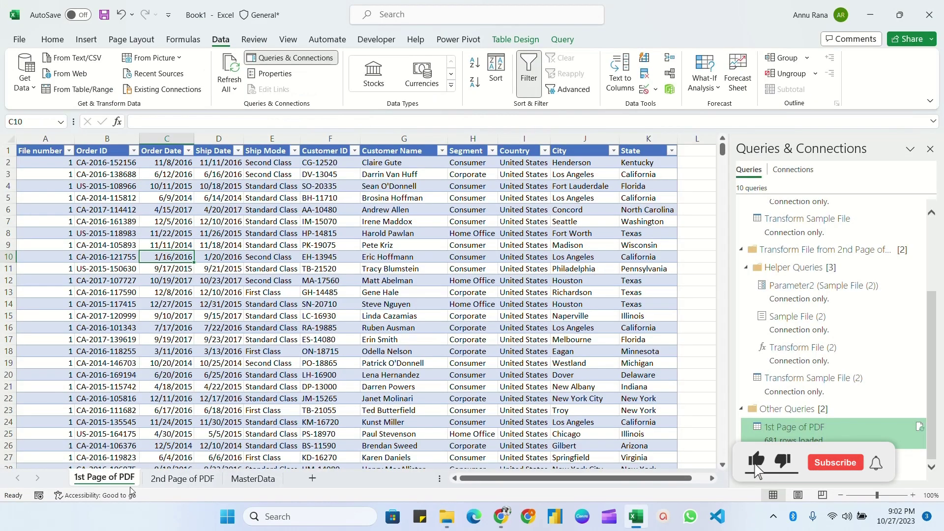
pyautogui.click(181, 478)
pyautogui.click(69, 151)
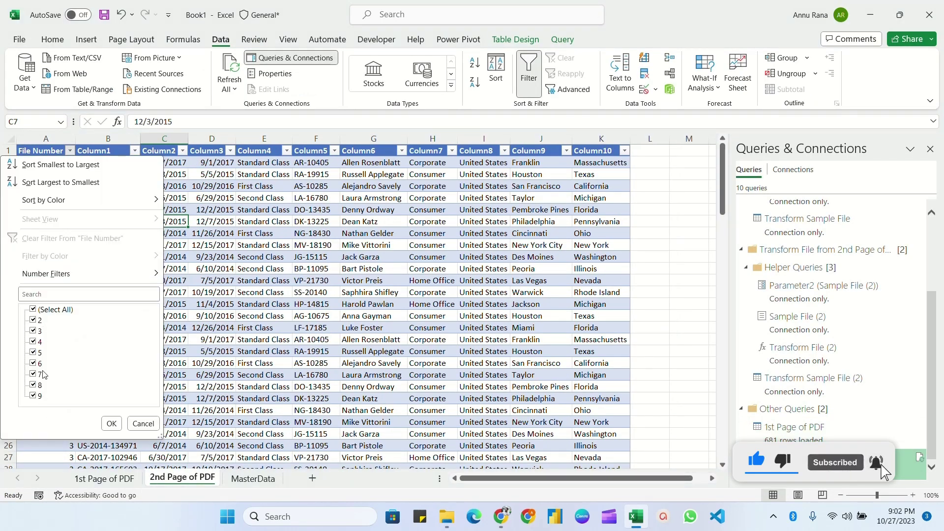
pyautogui.click(165, 407)
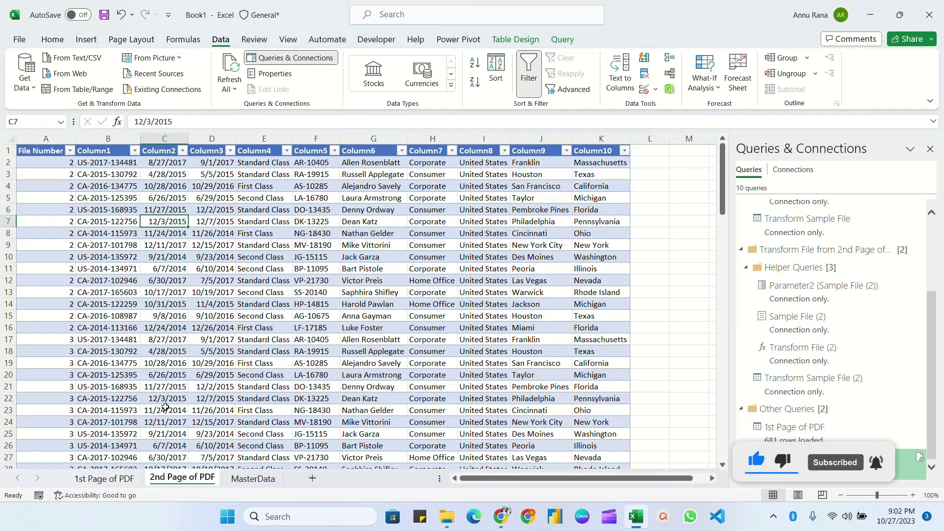
# Step: Go to the MasterData sheet and bring up the Data menu shortcuts
pyautogui.click(257, 479)
pyautogui.click(55, 150)
pyautogui.hotkey('alt', 'd')
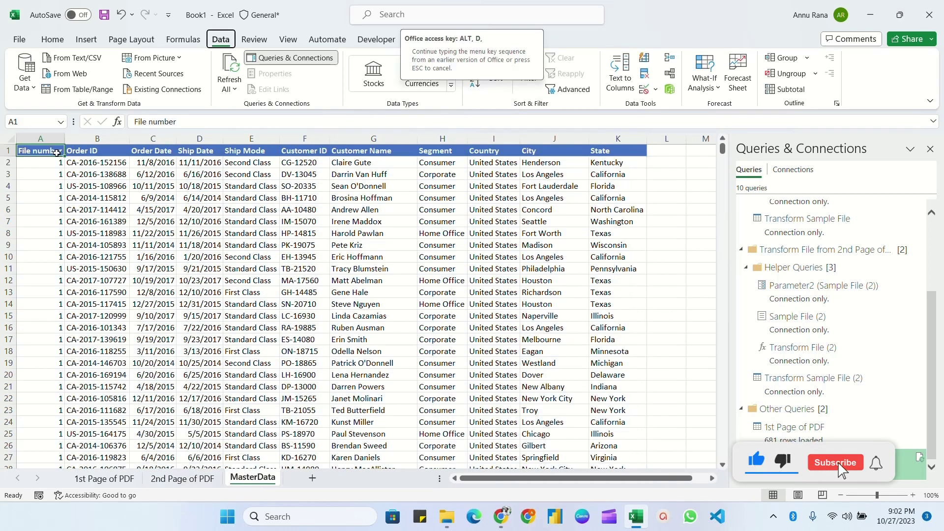
# Step: Turn on MasterData header filters and verify the File number list includes File 10
pyautogui.press('f')
pyautogui.press('f')
pyautogui.click(59, 150)
pyautogui.moveTo(155, 344); pyautogui.dragTo(156, 347)
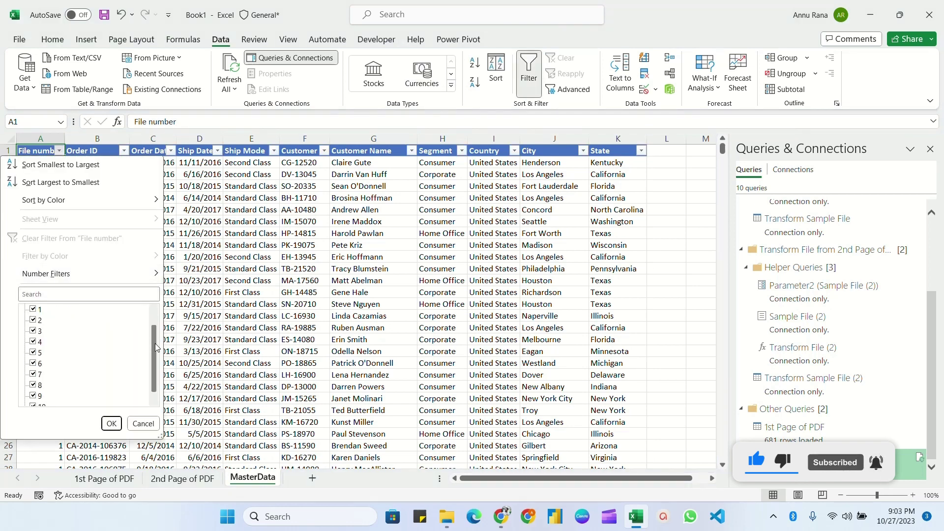
pyautogui.scroll(1, 155, 355)
pyautogui.scroll(-1, 34, 394)
pyautogui.click(111, 423)
pyautogui.click(44, 159)
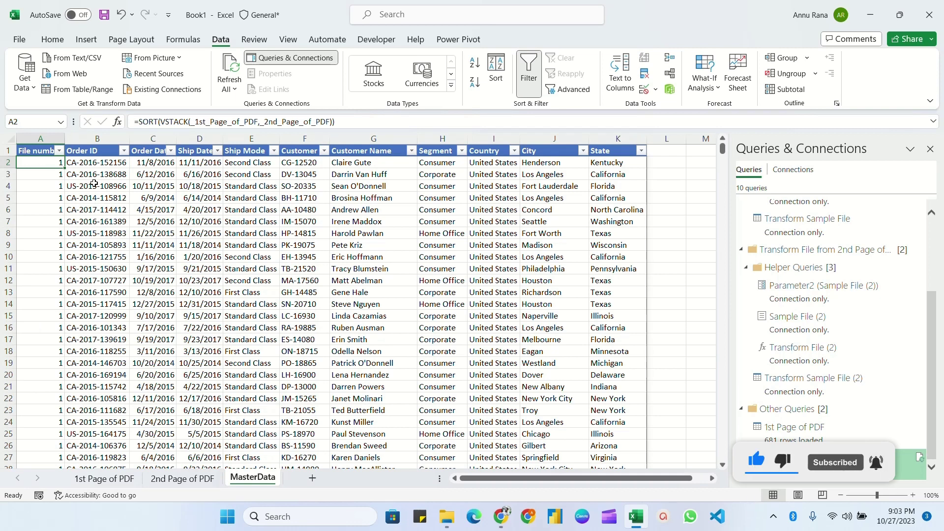
# Step: Jump to the last stacked row to confirm the data reaches row 802
pyautogui.hotkey('ctrl', 'Down')
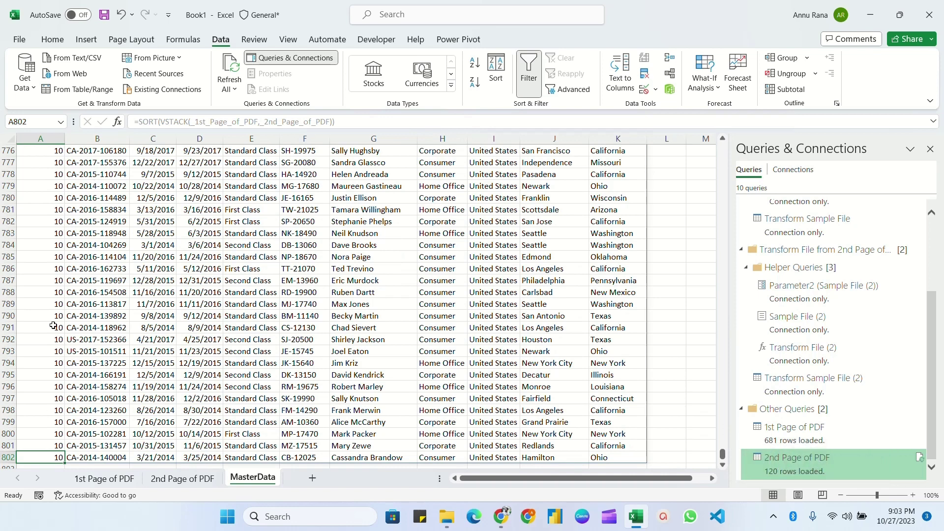
pyautogui.scroll(9, 54, 284)
pyautogui.scroll(20, 356, 221)
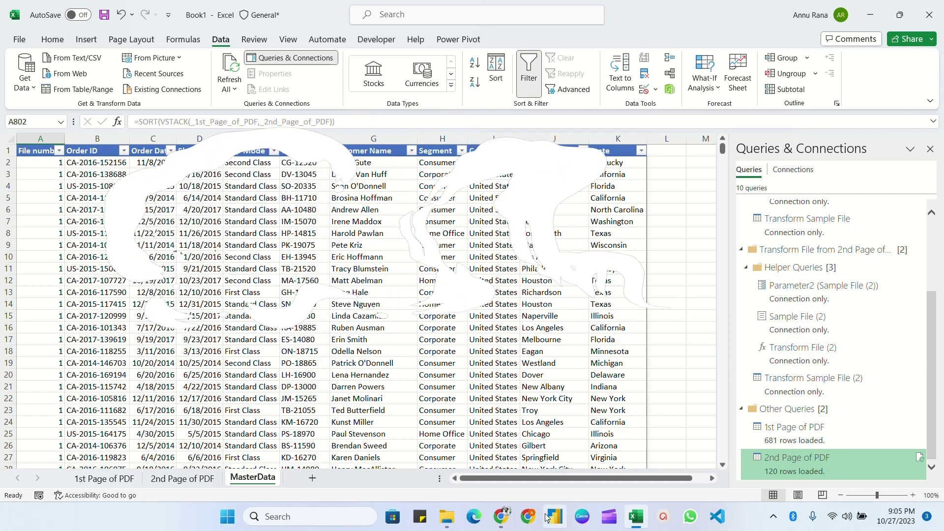
# Step: Bring up the YouTube channel's Videos page of Excel tutorials
pyautogui.click(504, 524)
pyautogui.scroll(-5, 316, 295)
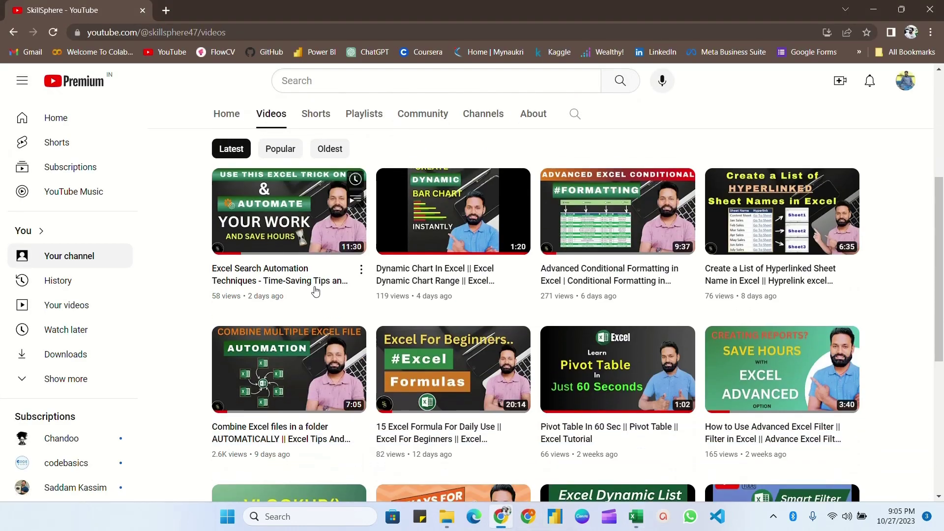
pyautogui.scroll(1, 349, 363)
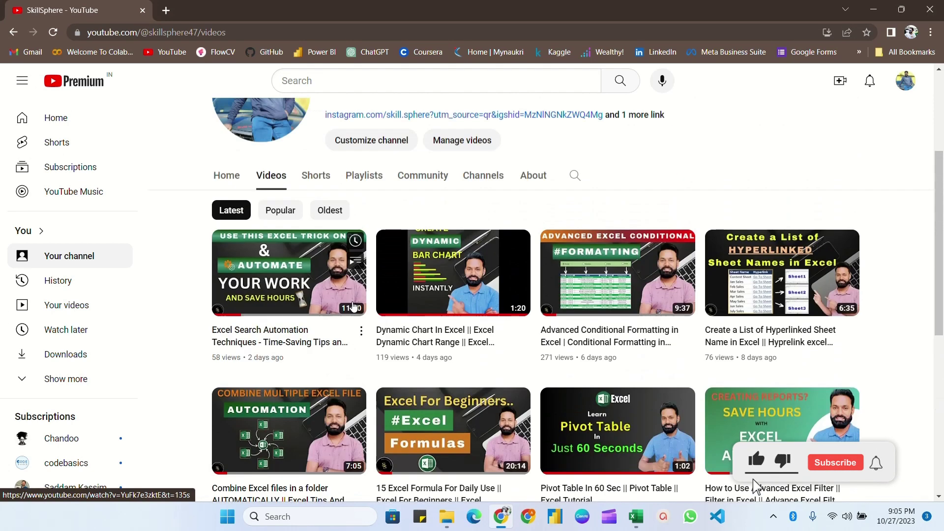